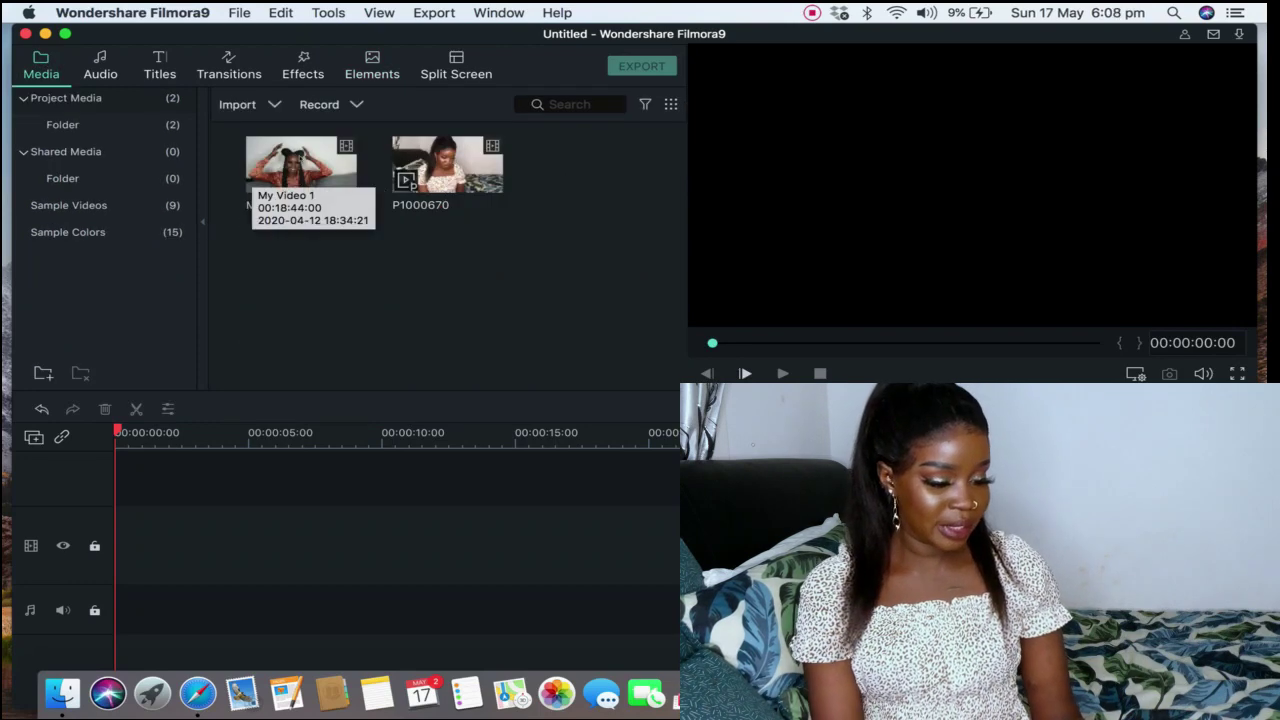
# Step: Drag My Video 1 onto the timeline's video track and maximise the Filmora9 window
pyautogui.click(300, 158)
pyautogui.moveTo(300, 158); pyautogui.dragTo(117, 556)
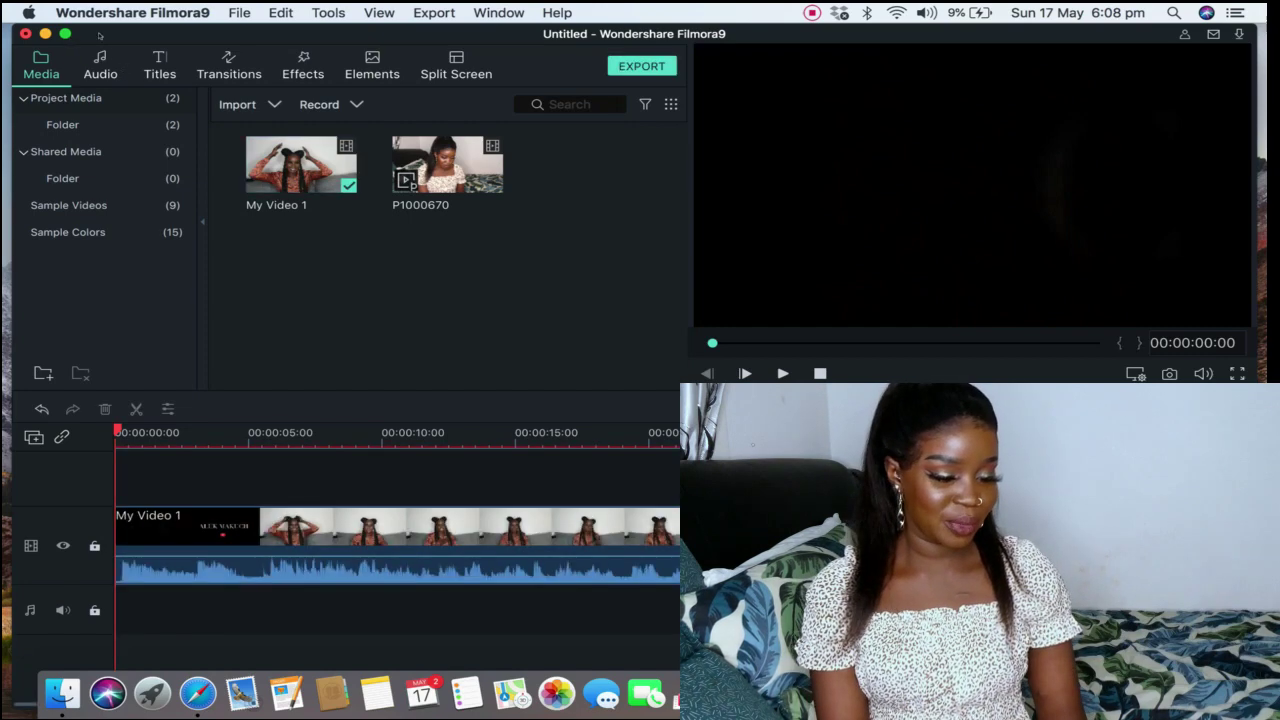
pyautogui.click(65, 33)
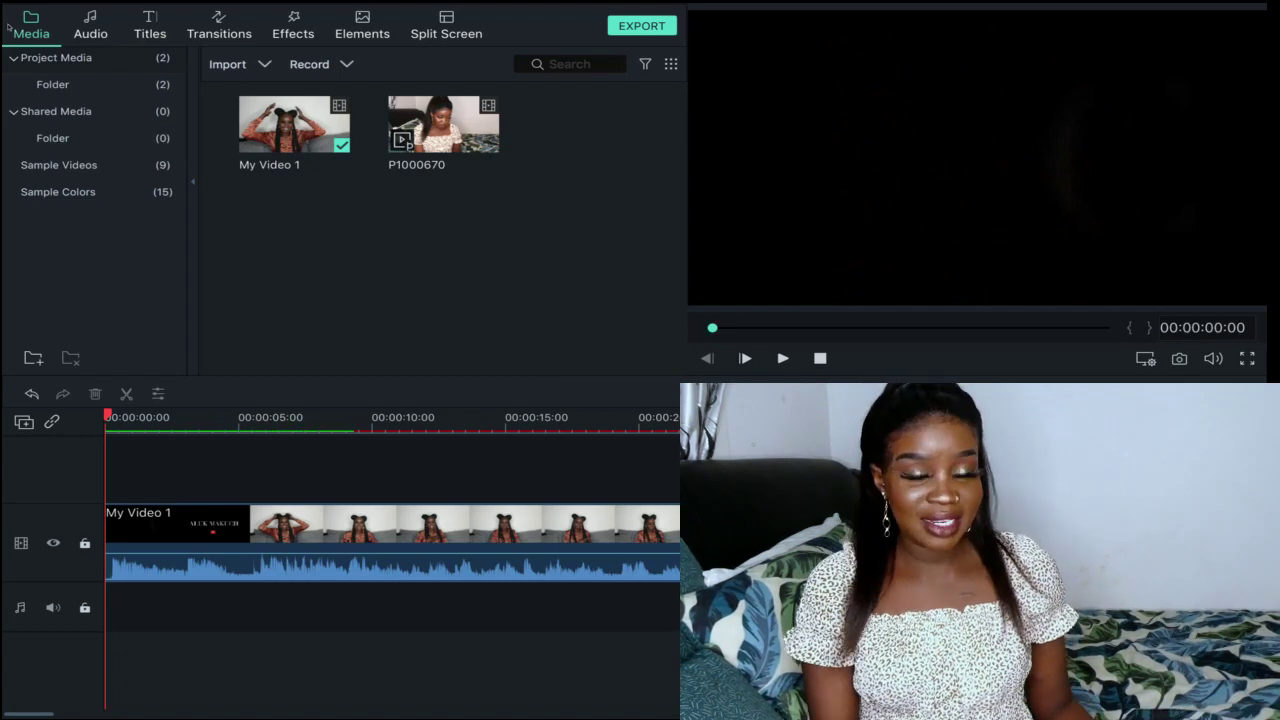
pyautogui.moveTo(88, 6)
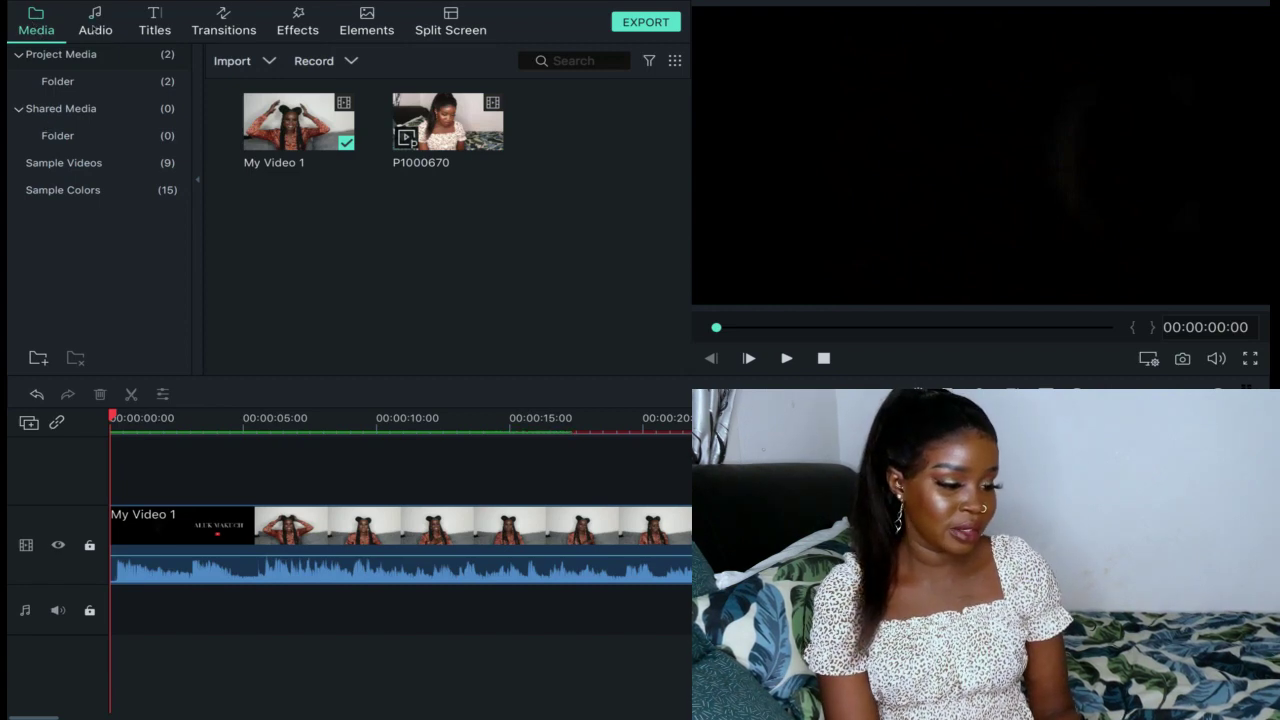
pyautogui.click(99, 19)
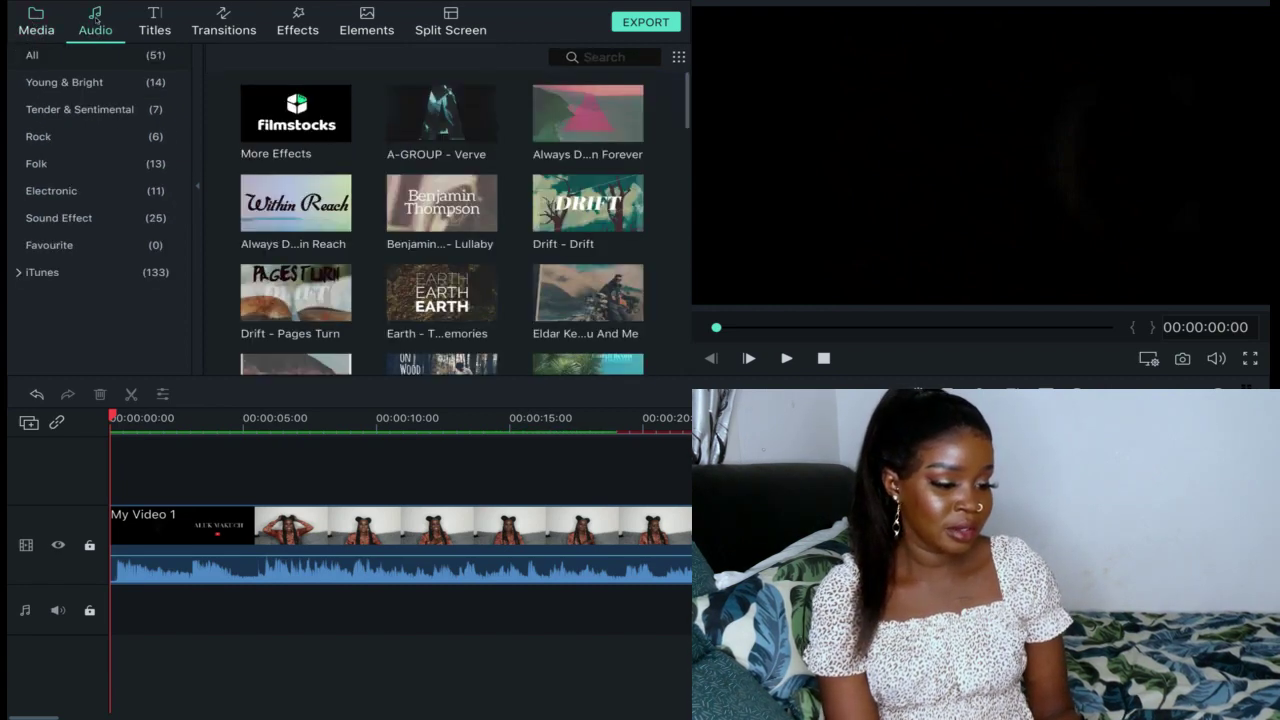
pyautogui.click(146, 28)
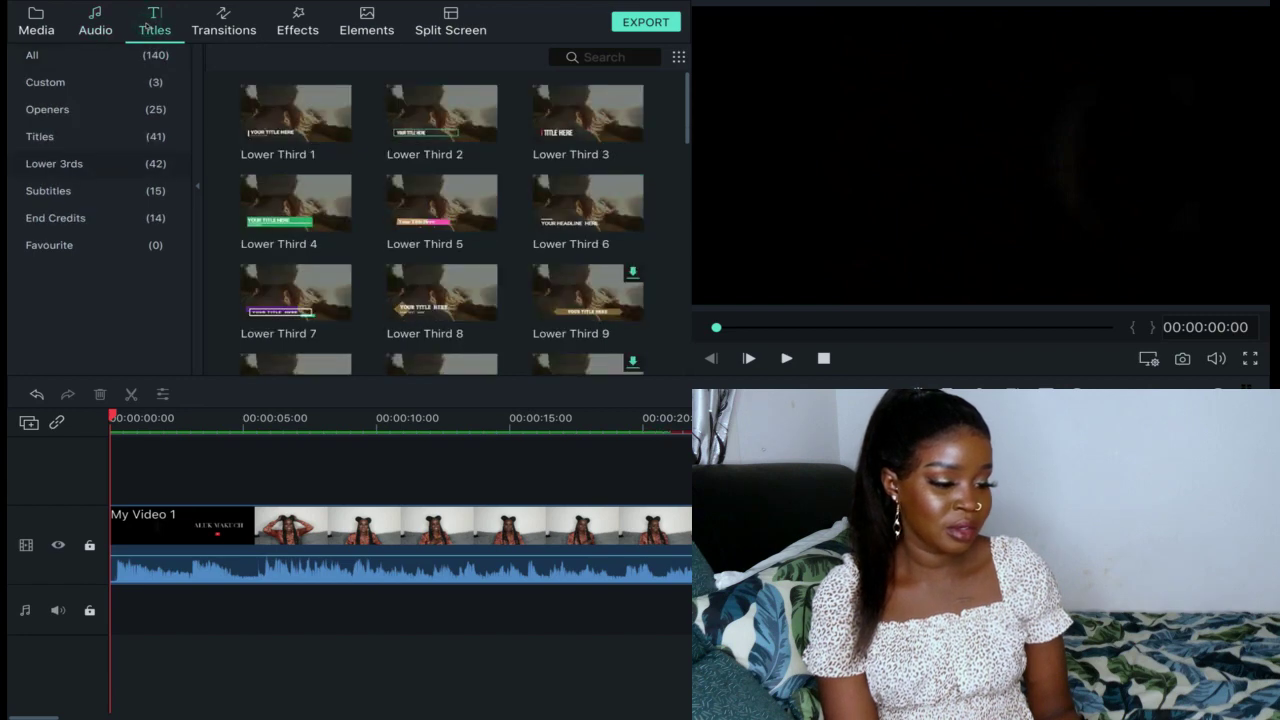
pyautogui.click(226, 24)
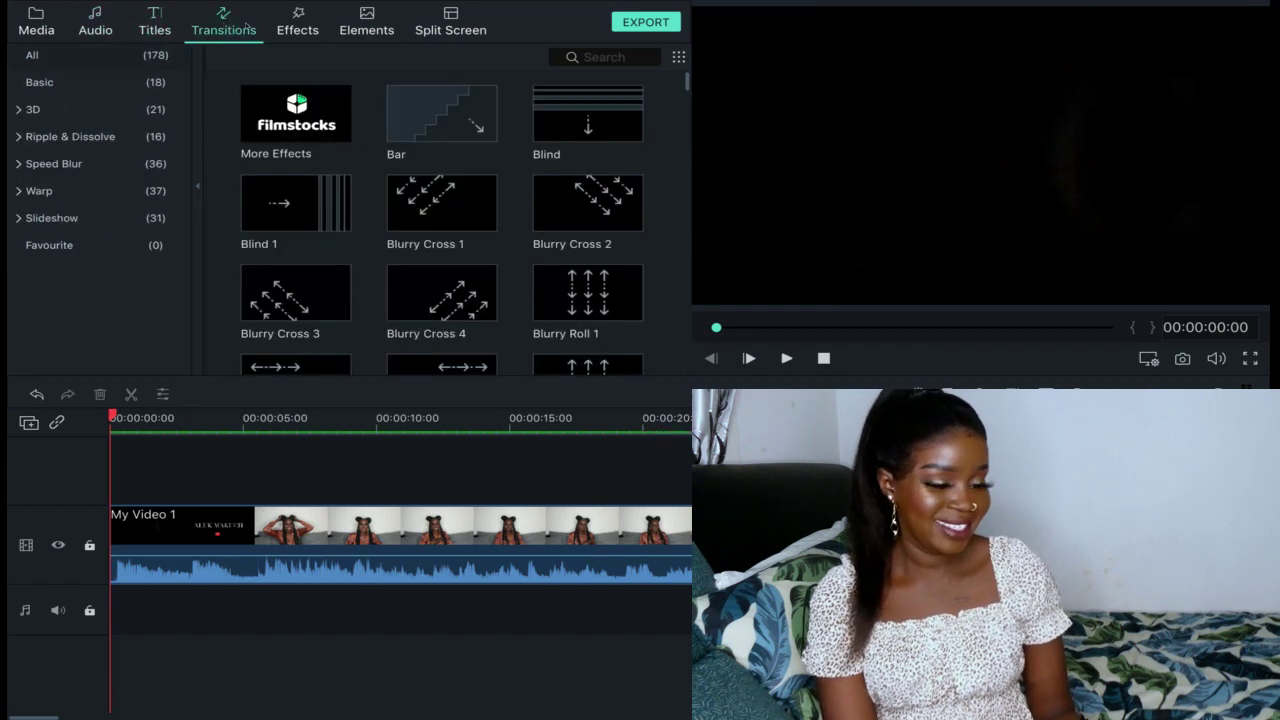
pyautogui.click(309, 23)
pyautogui.click(360, 29)
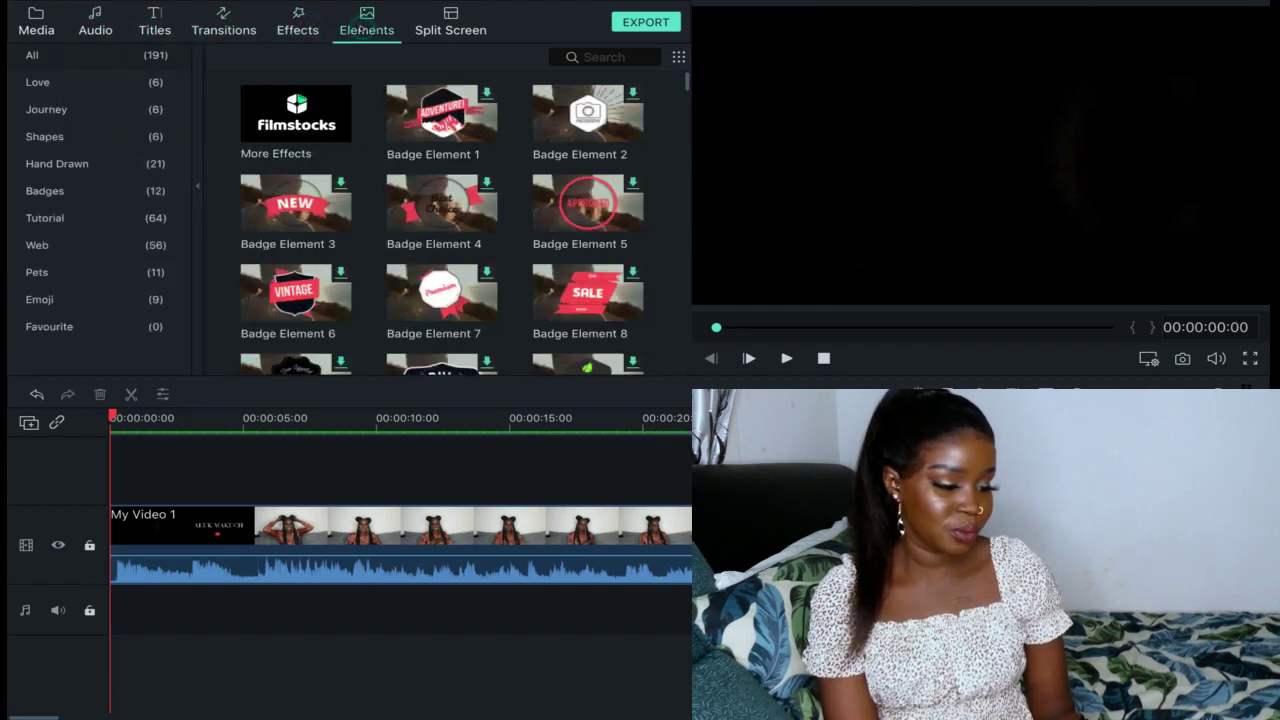
pyautogui.click(452, 19)
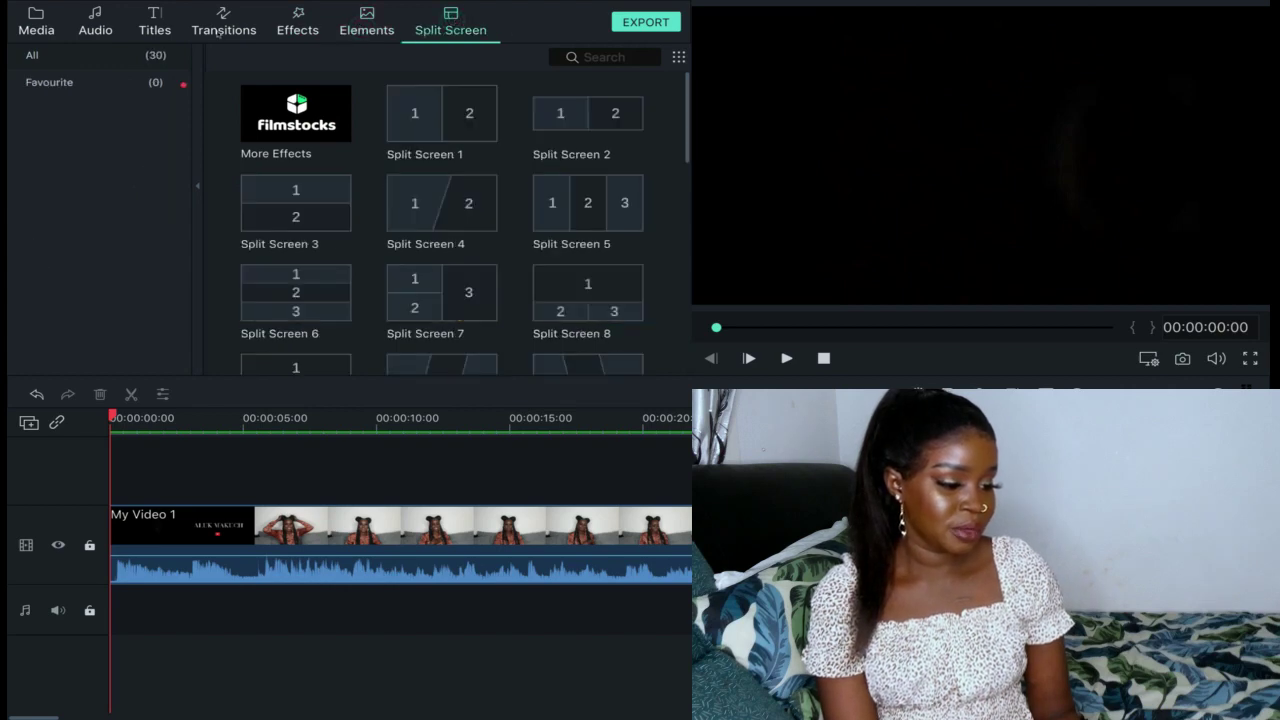
pyautogui.click(35, 19)
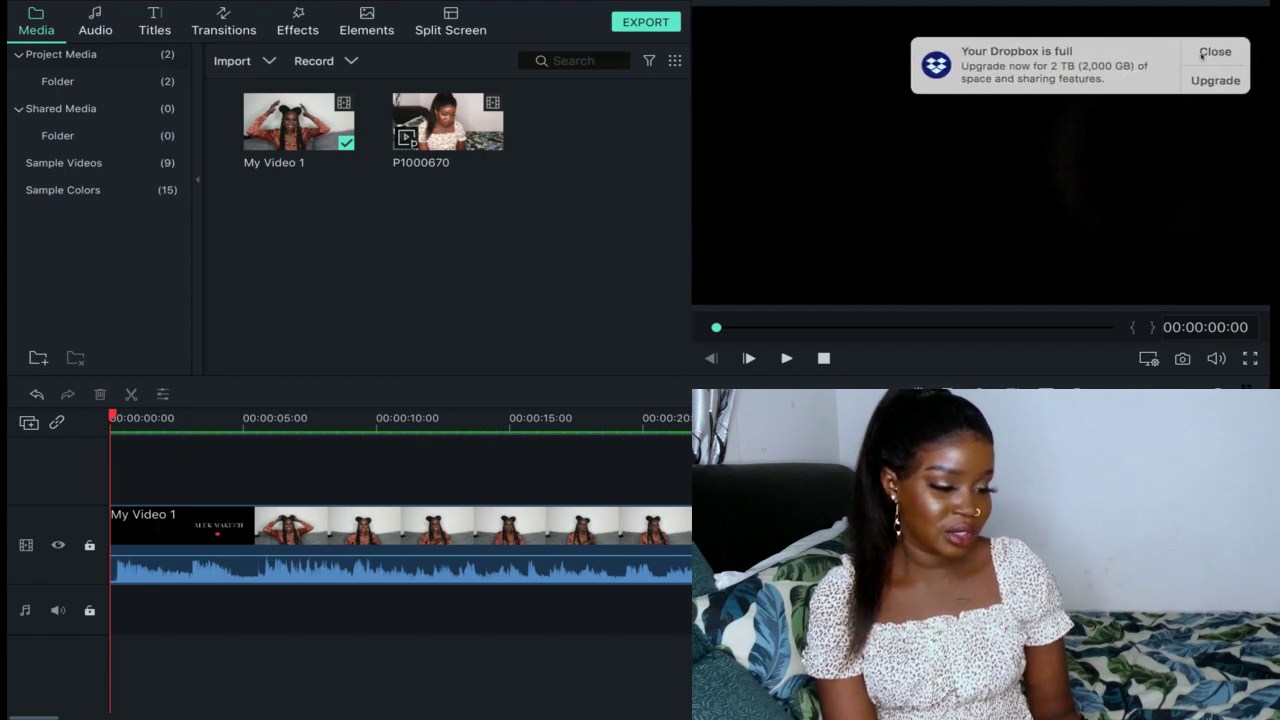
# Step: Dismiss the Dropbox storage notification
pyautogui.click(1203, 54)
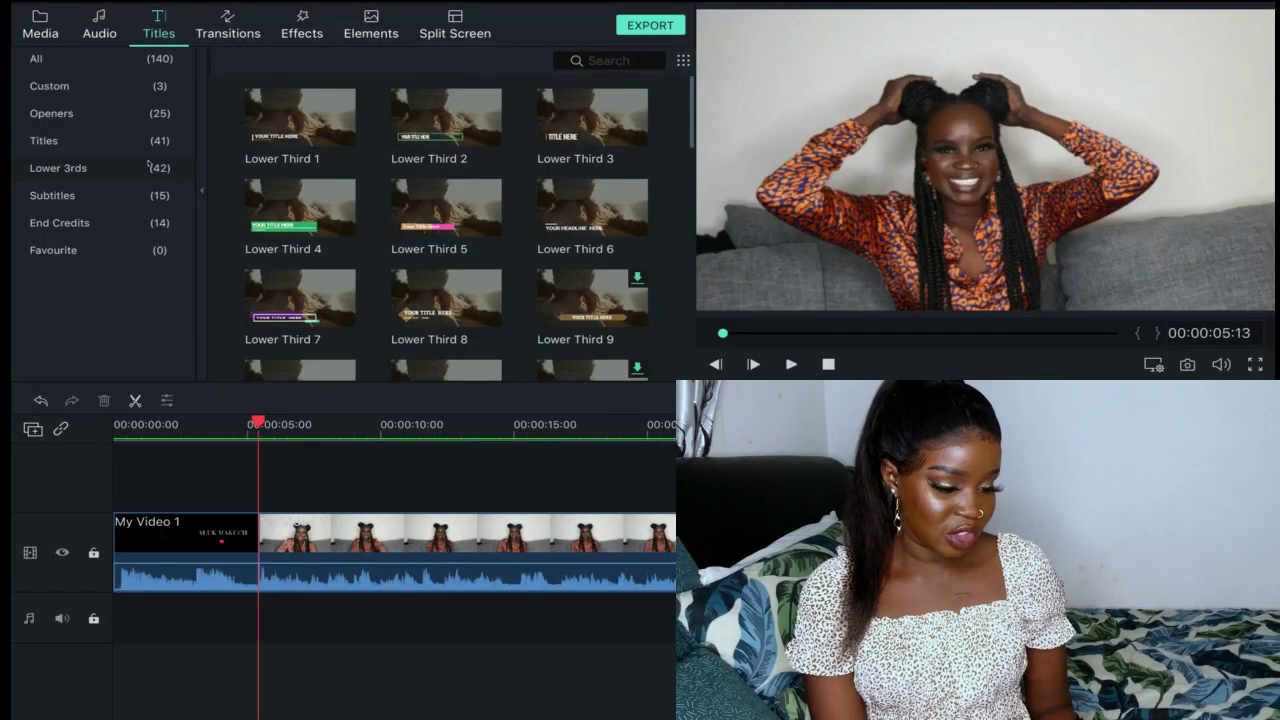
# Step: From the Openers title category, place Opener 1 on the track above the video at five seconds
pyautogui.click(49, 86)
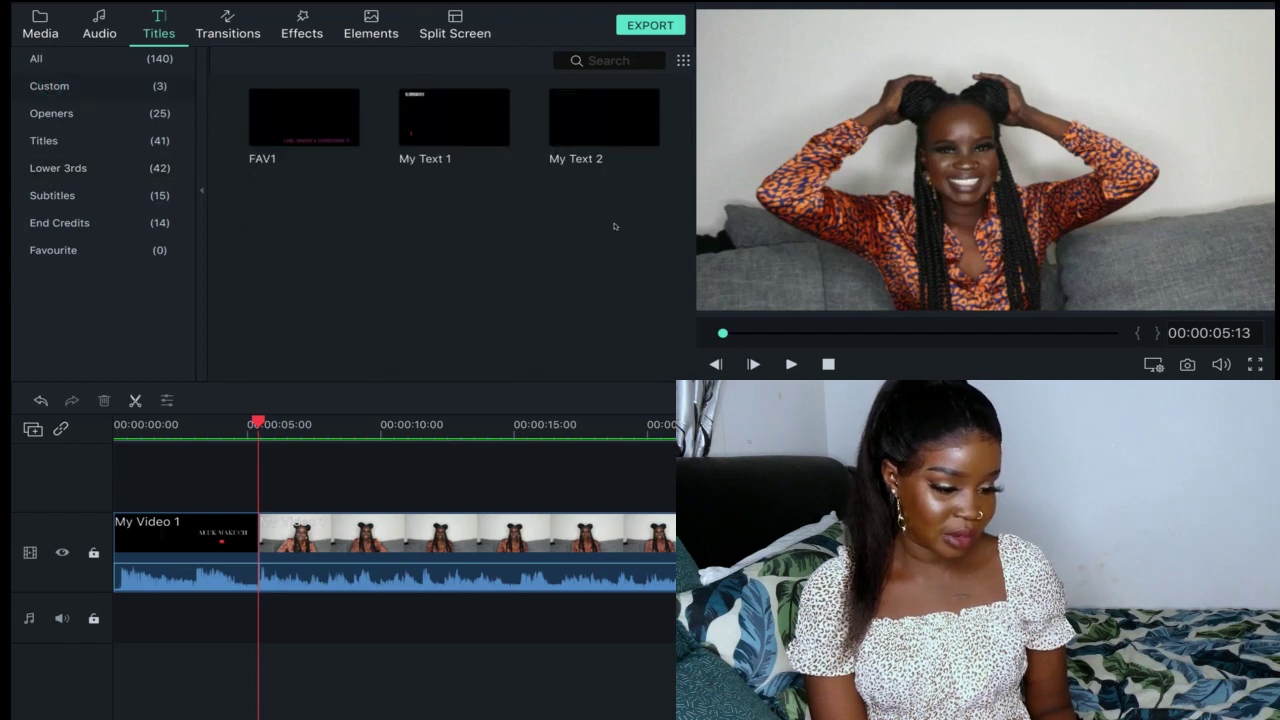
pyautogui.click(57, 112)
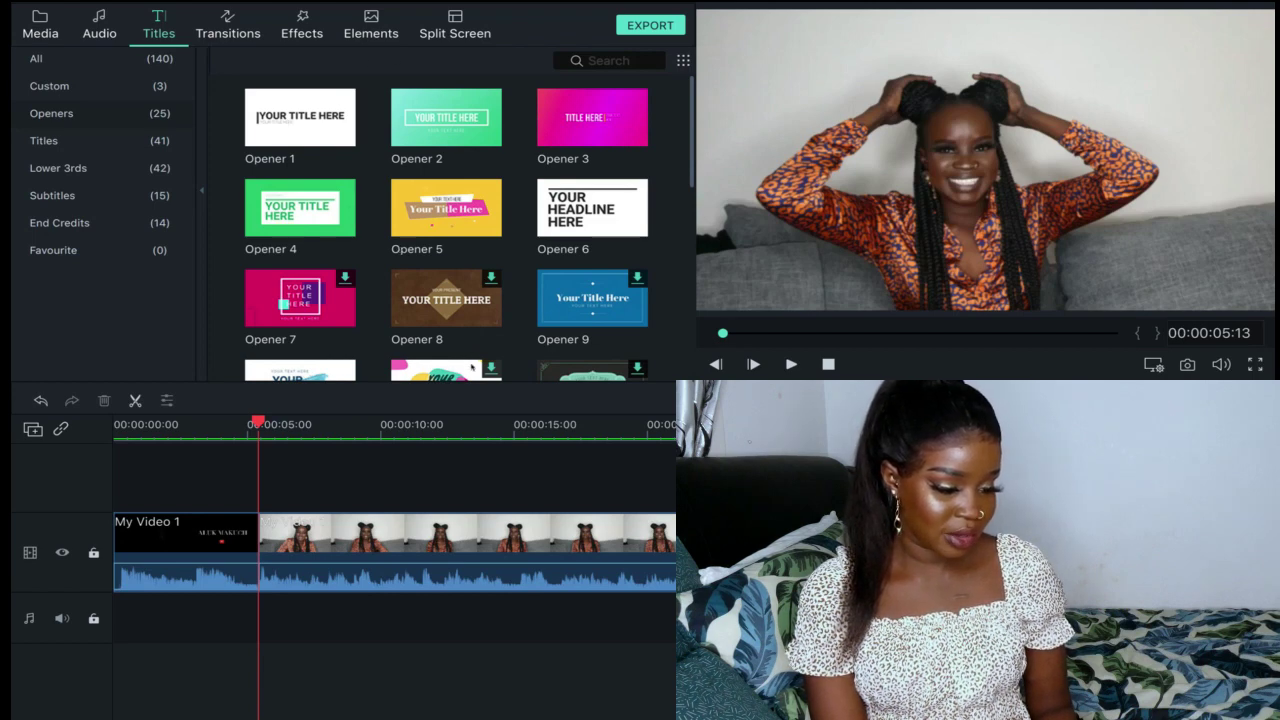
pyautogui.moveTo(281, 112); pyautogui.dragTo(264, 480)
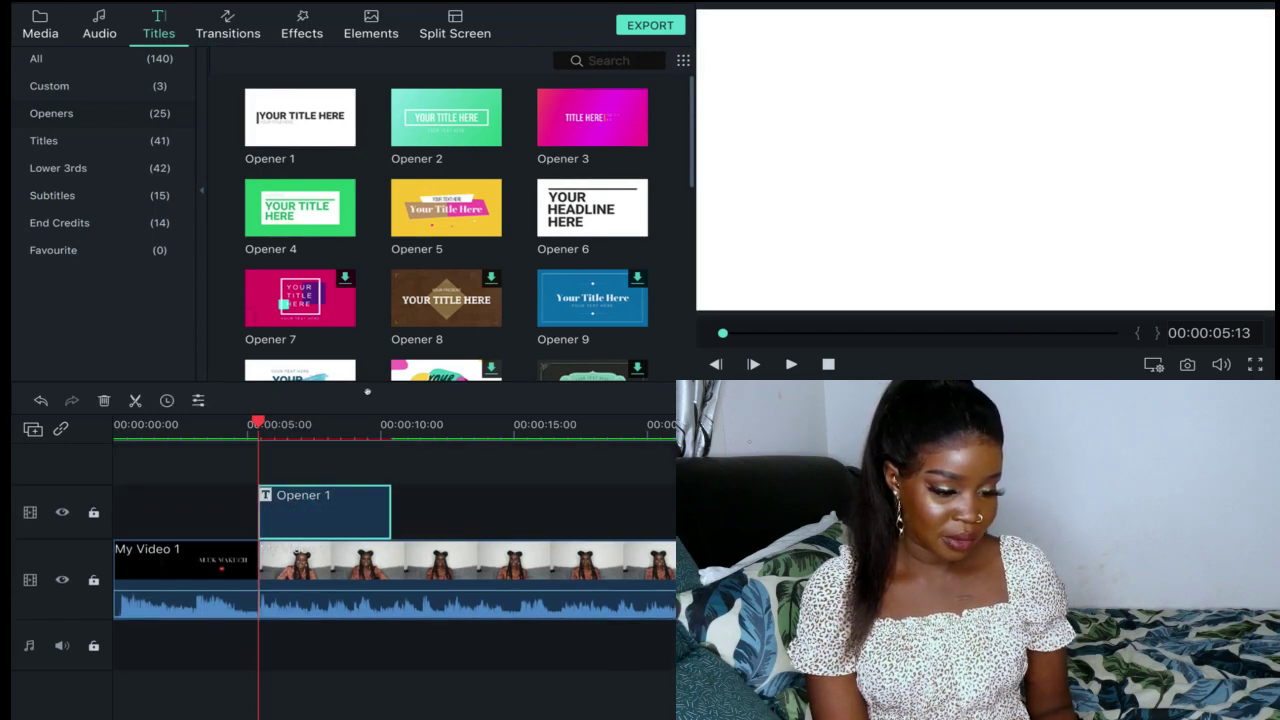
# Step: Replace the Opener 1 text with 'HOW TO EDIT' and 'VIDEO' on two lines
pyautogui.doubleClick(271, 512)
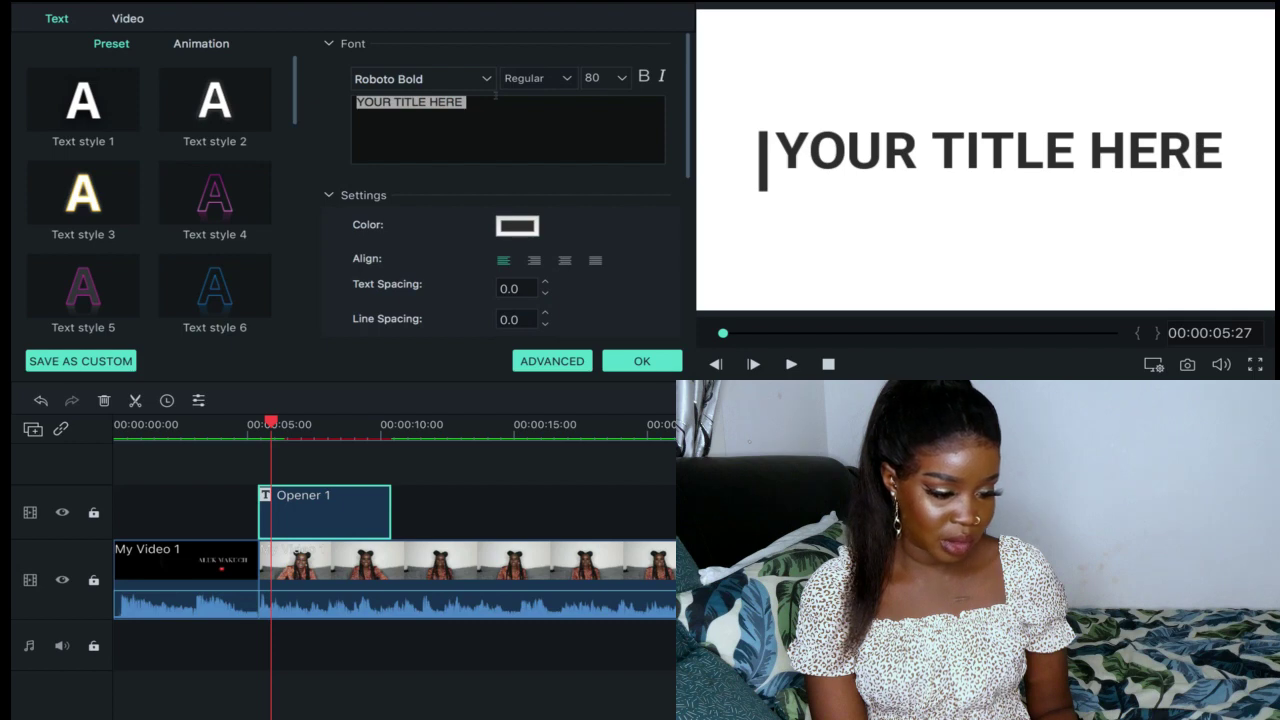
pyautogui.press('BackSpace')
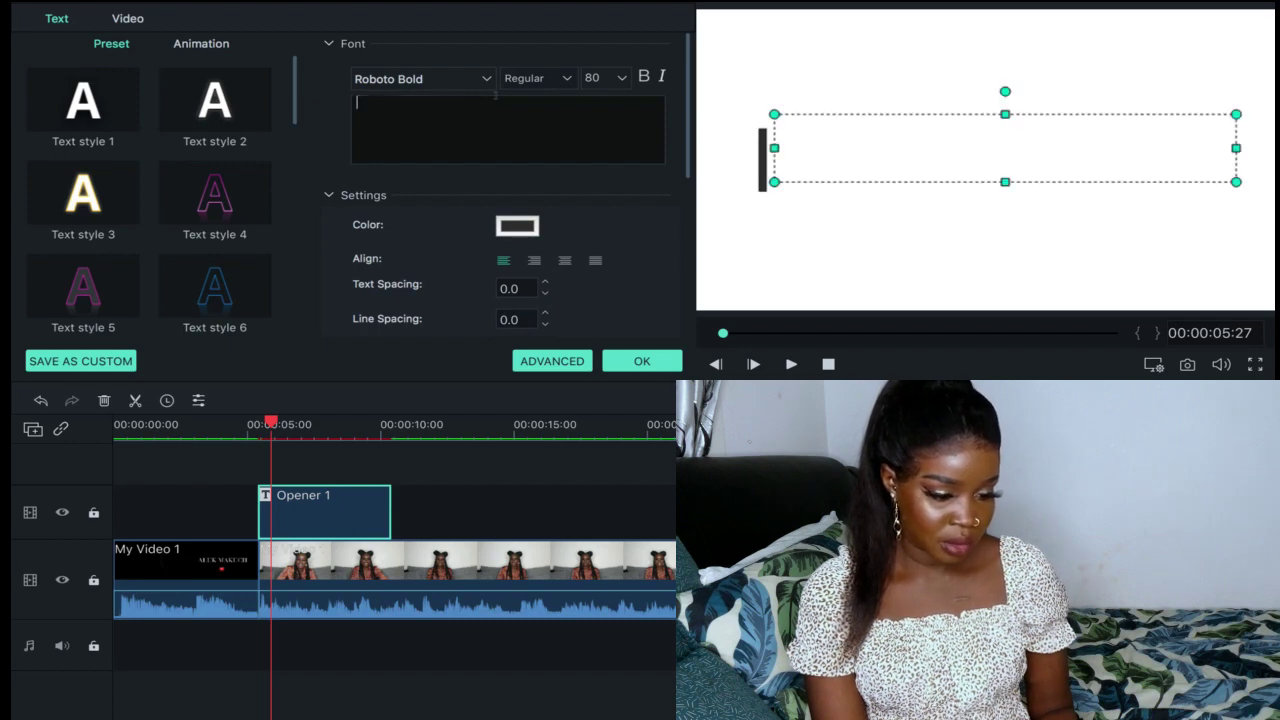
pyautogui.write('HOW ')
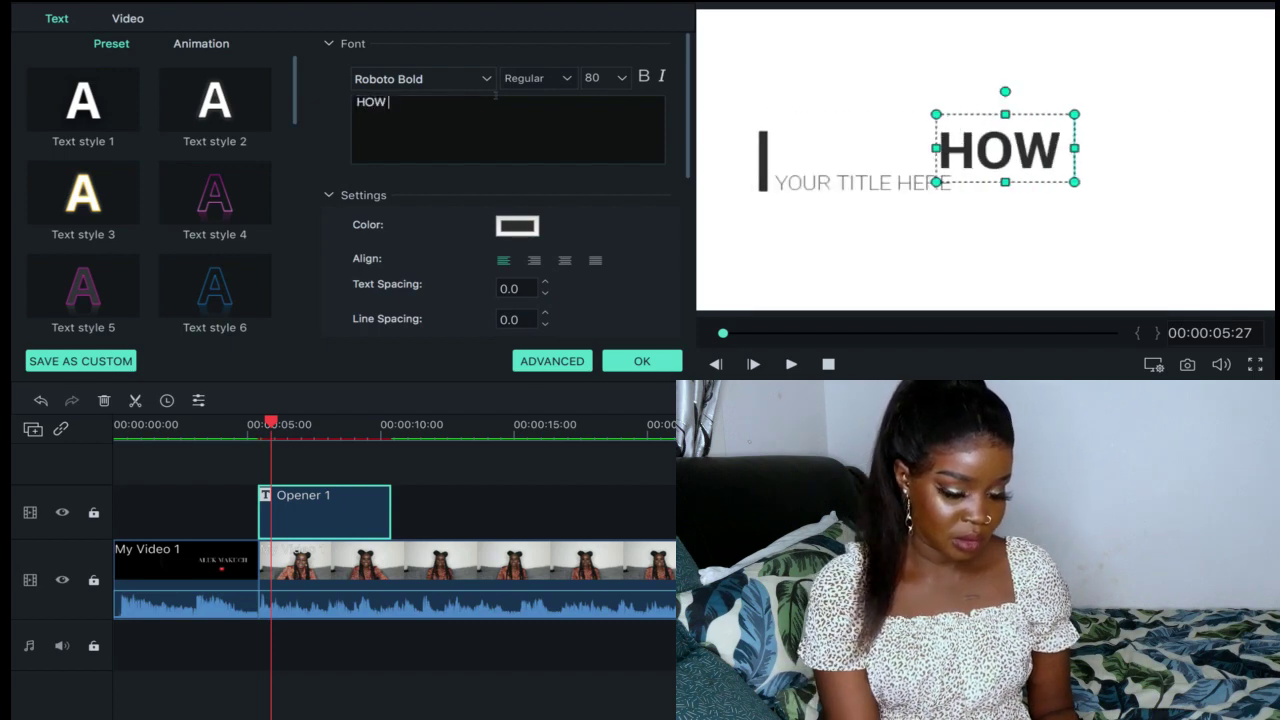
pyautogui.write('TO EDIT ')
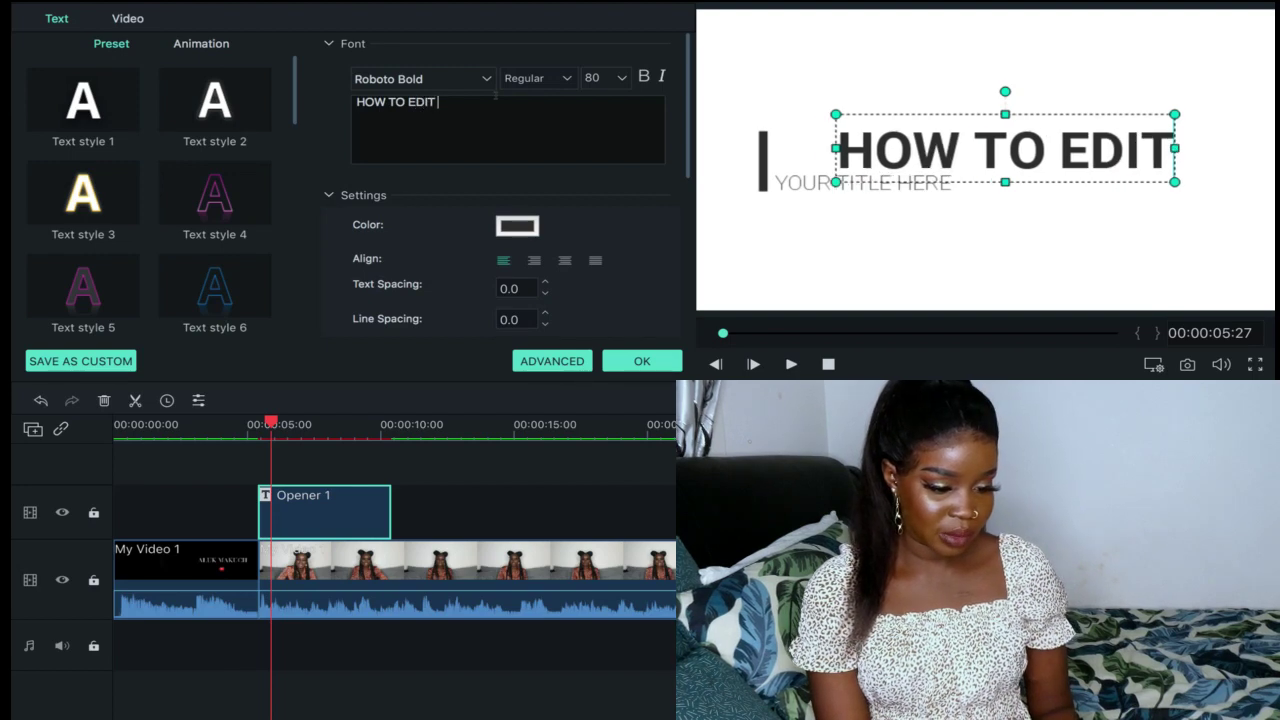
pyautogui.write('VI')
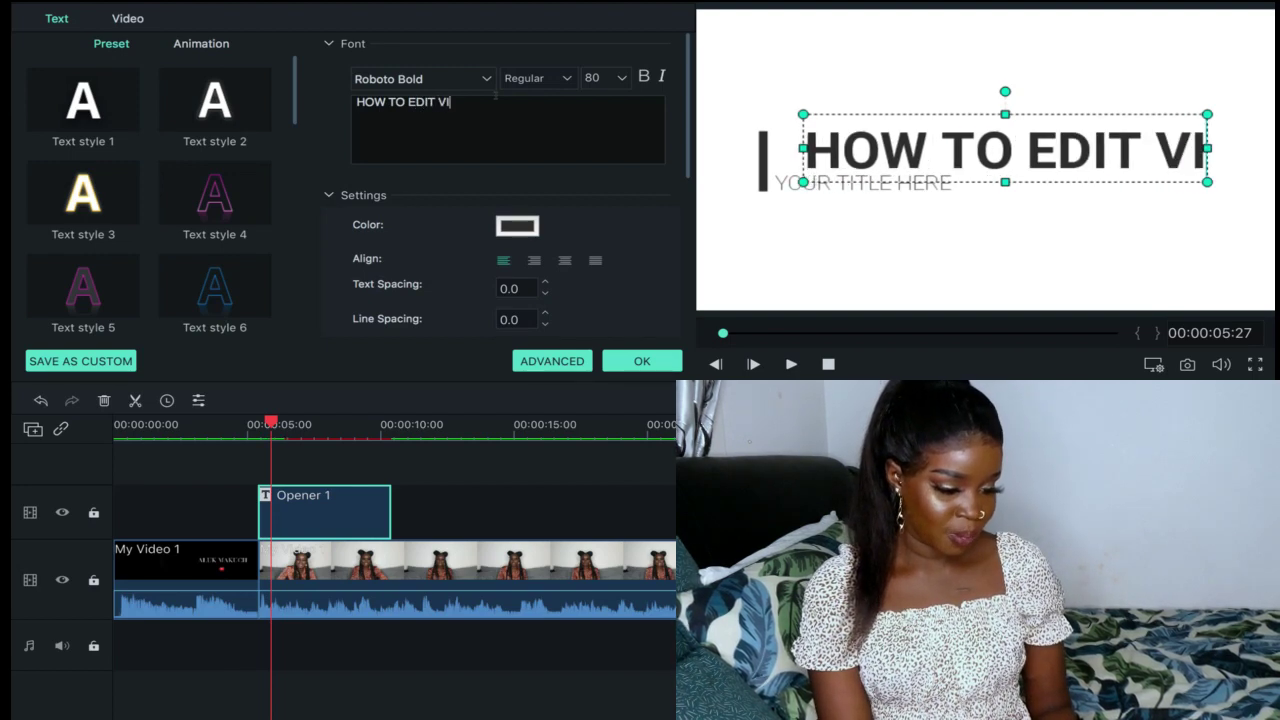
pyautogui.press('BackSpace')
pyautogui.press('BackSpace')
pyautogui.press('Return')
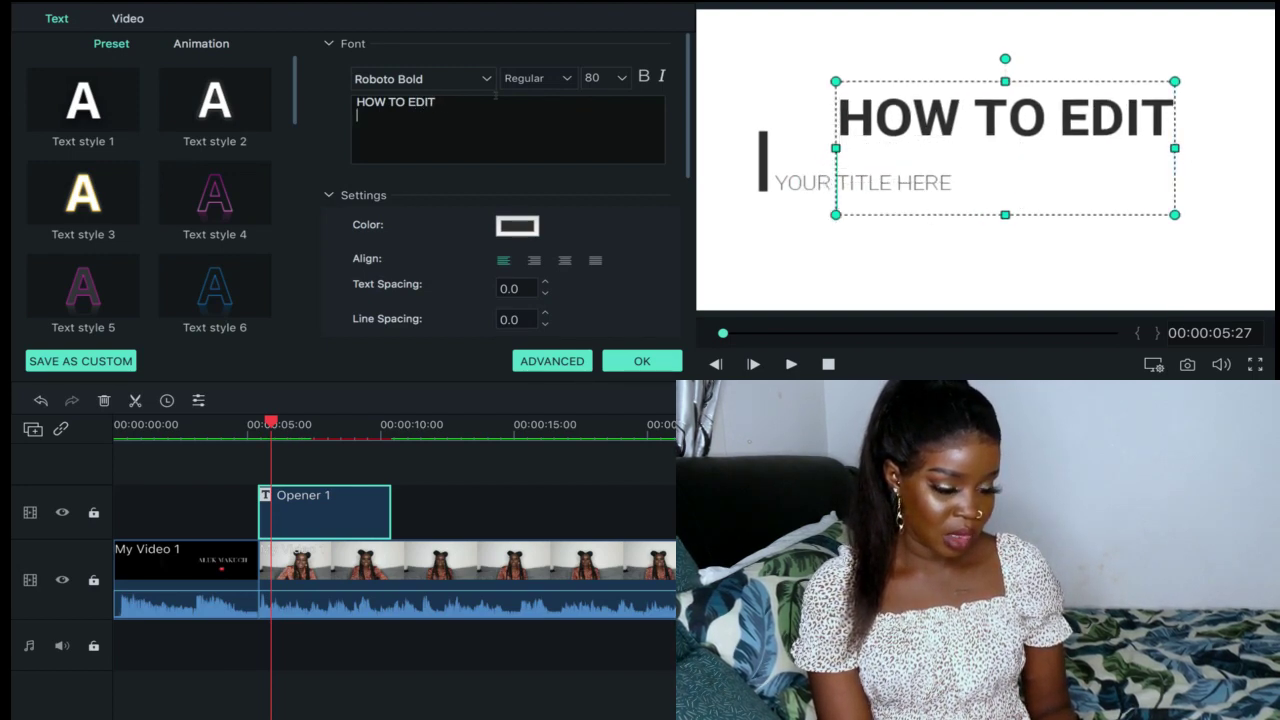
pyautogui.write('VI')
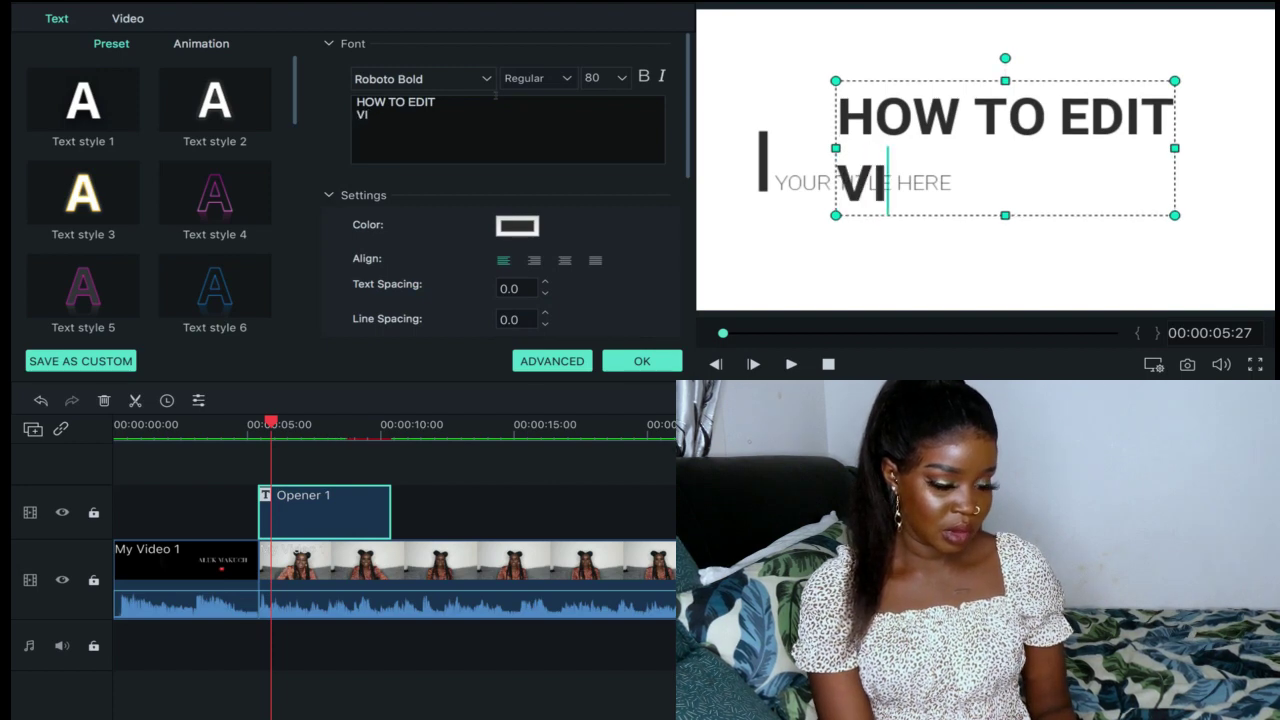
pyautogui.write('DEO')
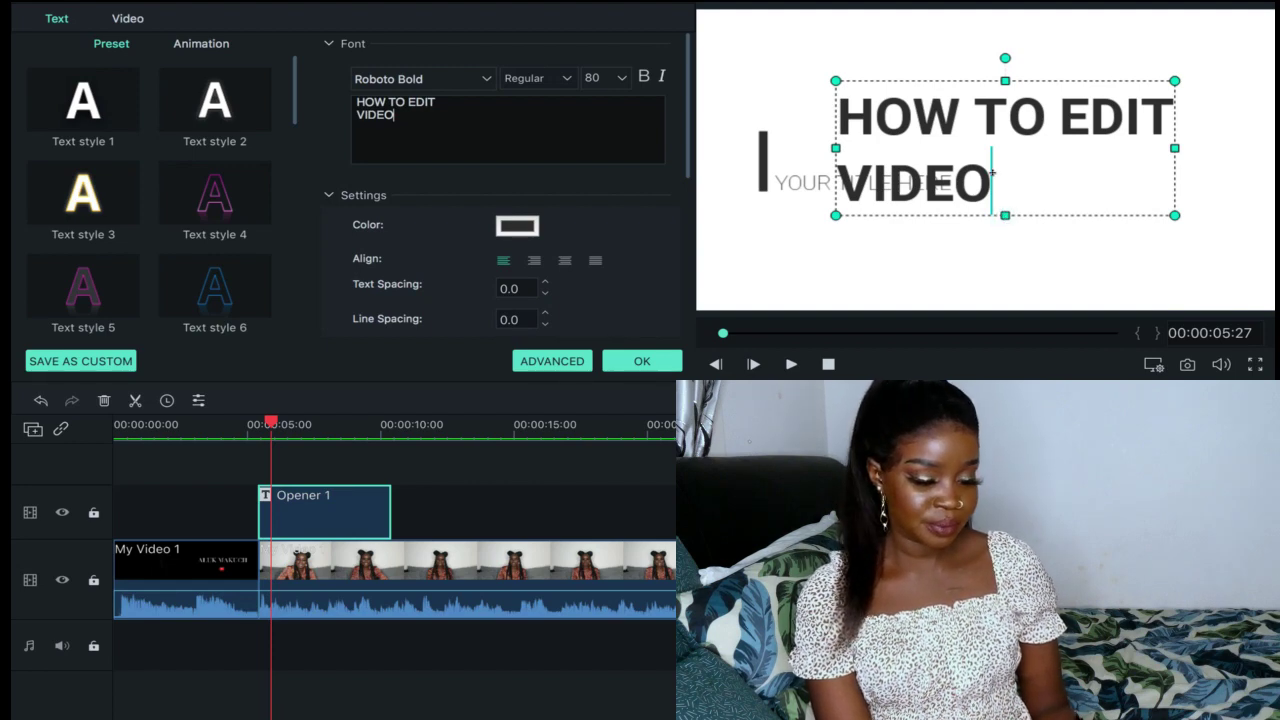
# Step: Keep the font as Roboto Bold and move the title text left in the frame
pyautogui.click(486, 77)
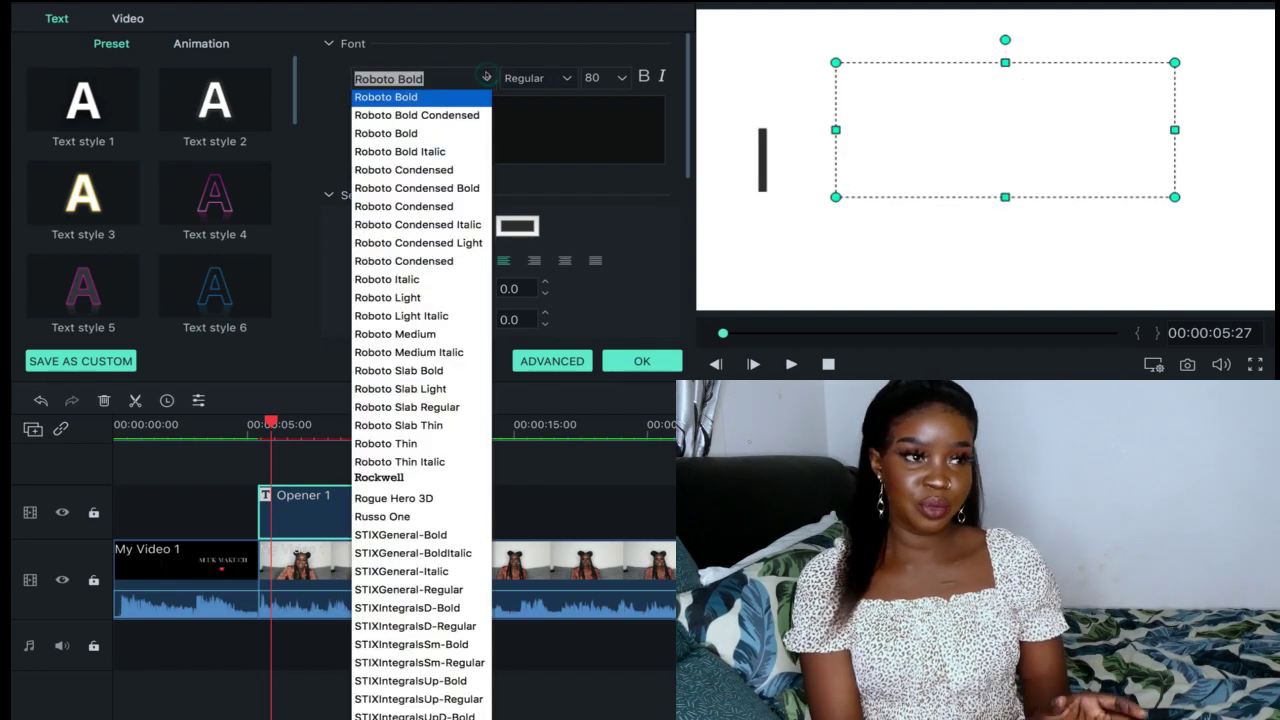
pyautogui.click(542, 132)
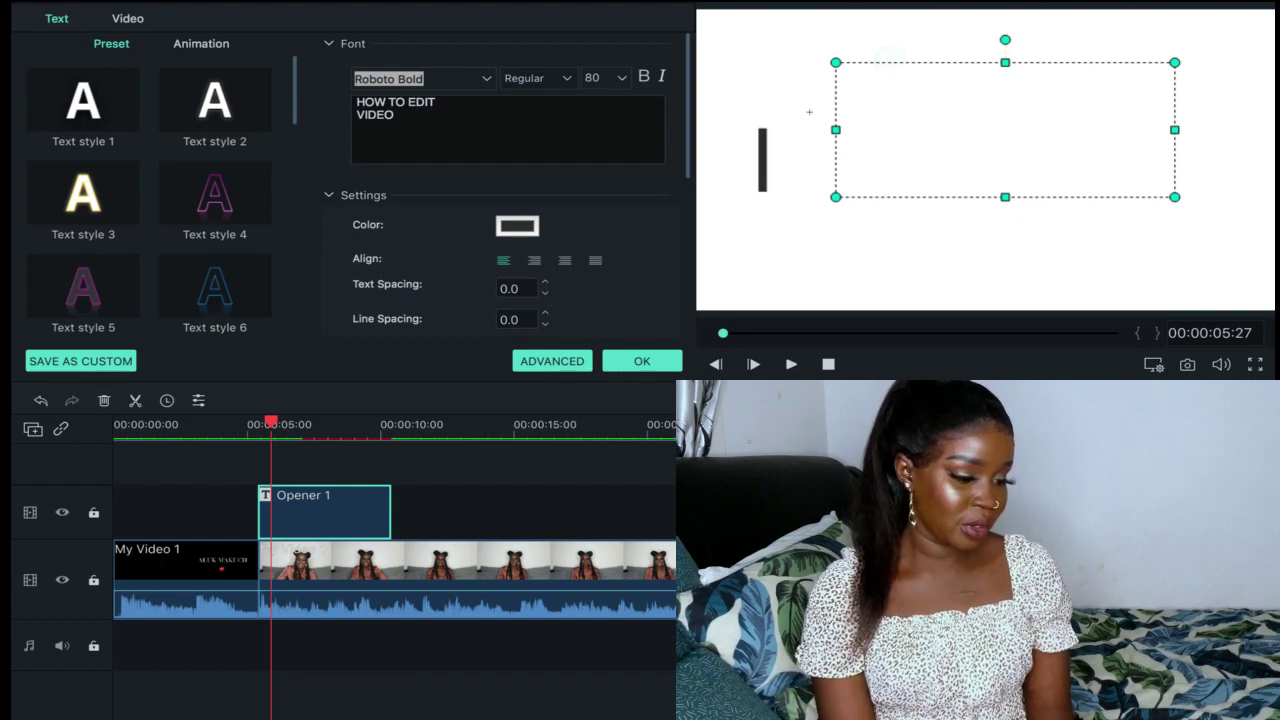
pyautogui.click(798, 145)
pyautogui.moveTo(798, 145); pyautogui.dragTo(828, 116)
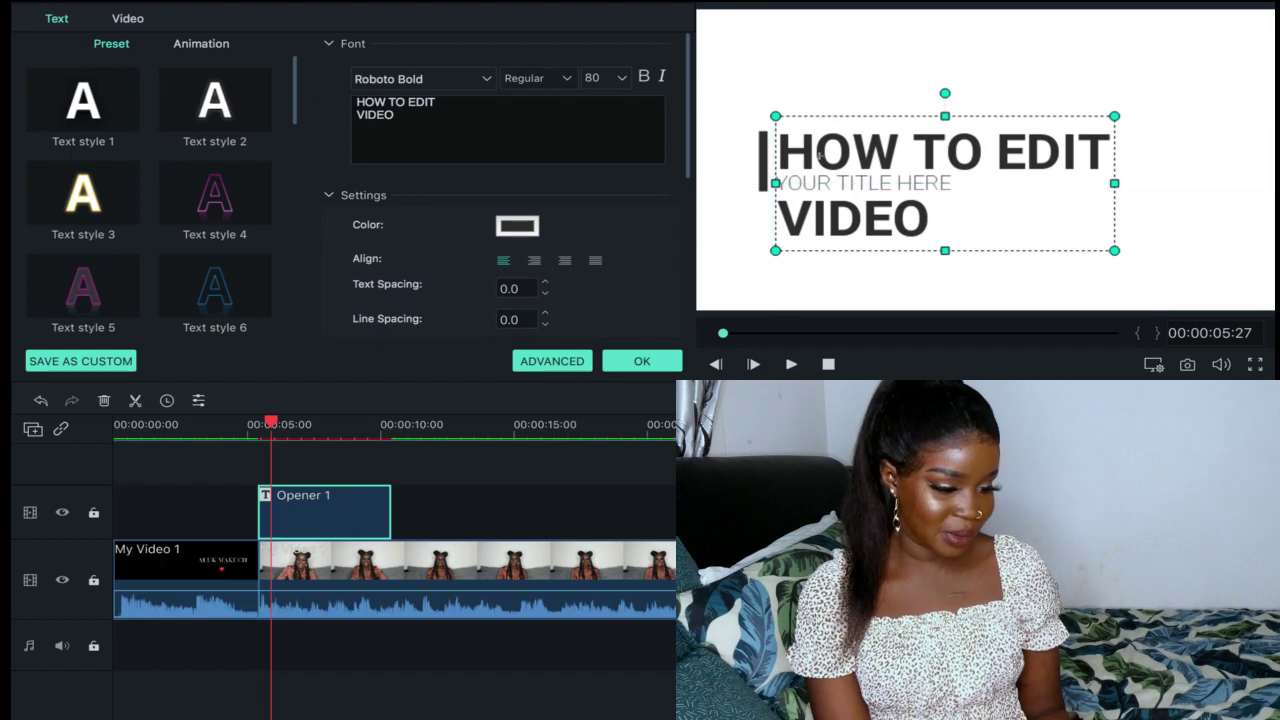
# Step: Delete the 'YOUR TITLE HERE' placeholder line from the opener
pyautogui.click(848, 183)
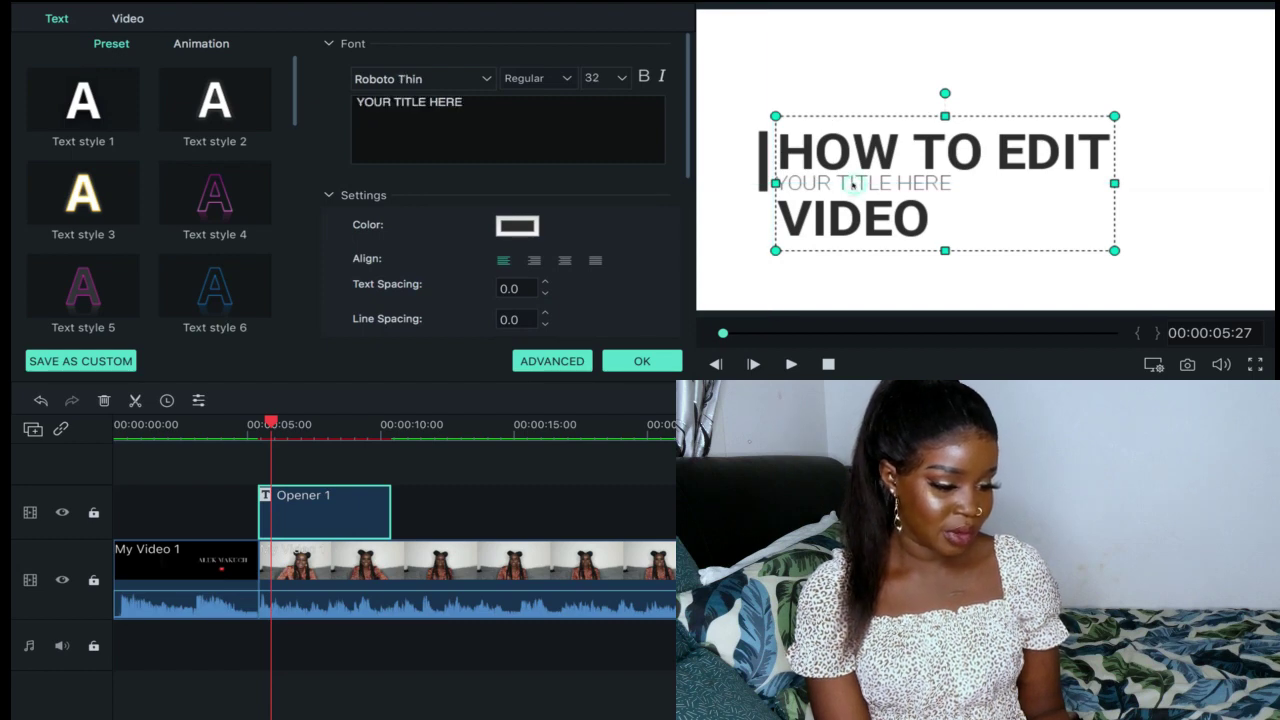
pyautogui.click(487, 104)
pyautogui.press('BackSpace')
pyautogui.press('BackSpace')
pyautogui.press('BackSpace')
pyautogui.press('BackSpace')
pyautogui.press('BackSpace')
pyautogui.press('BackSpace')
pyautogui.press('BackSpace')
pyautogui.press('BackSpace')
pyautogui.press('BackSpace')
pyautogui.press('BackSpace')
pyautogui.press('BackSpace')
pyautogui.press('BackSpace')
pyautogui.press('BackSpace')
pyautogui.press('BackSpace')
pyautogui.press('BackSpace')
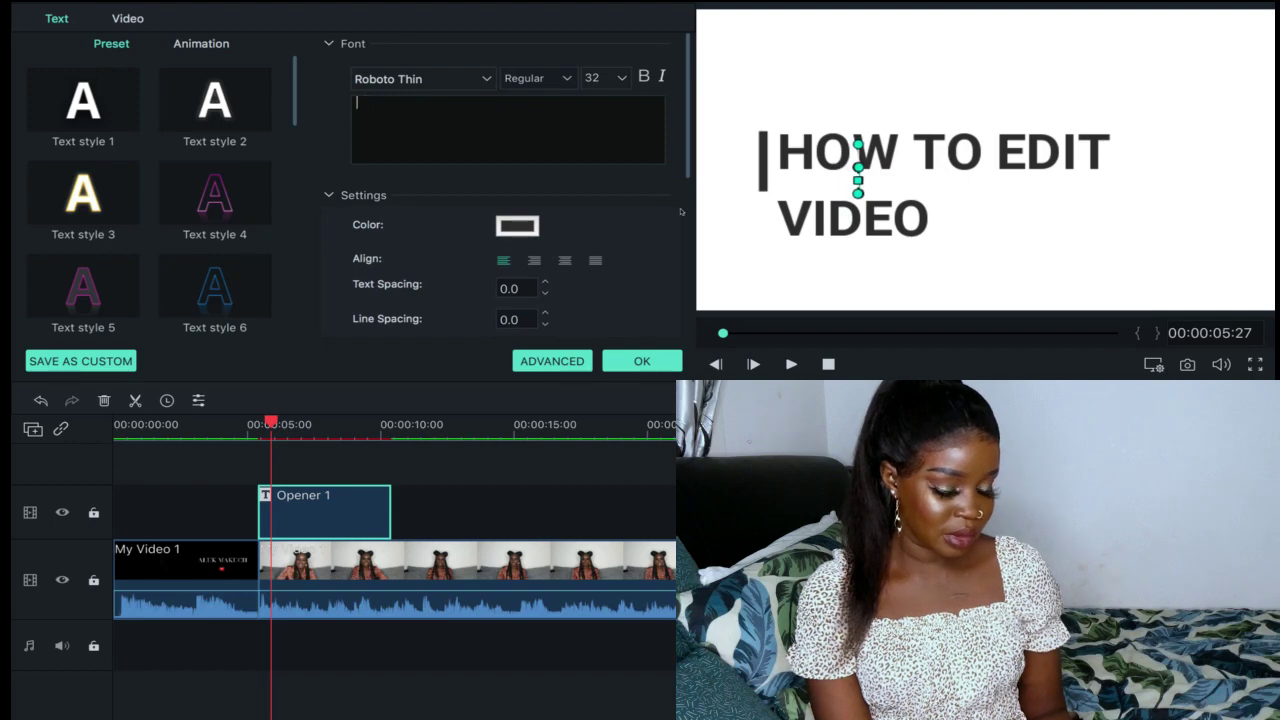
pyautogui.click(783, 273)
# Step: Apply the opener title changes and scrub the timeline back to review them
pyautogui.click(640, 360)
pyautogui.click(630, 355)
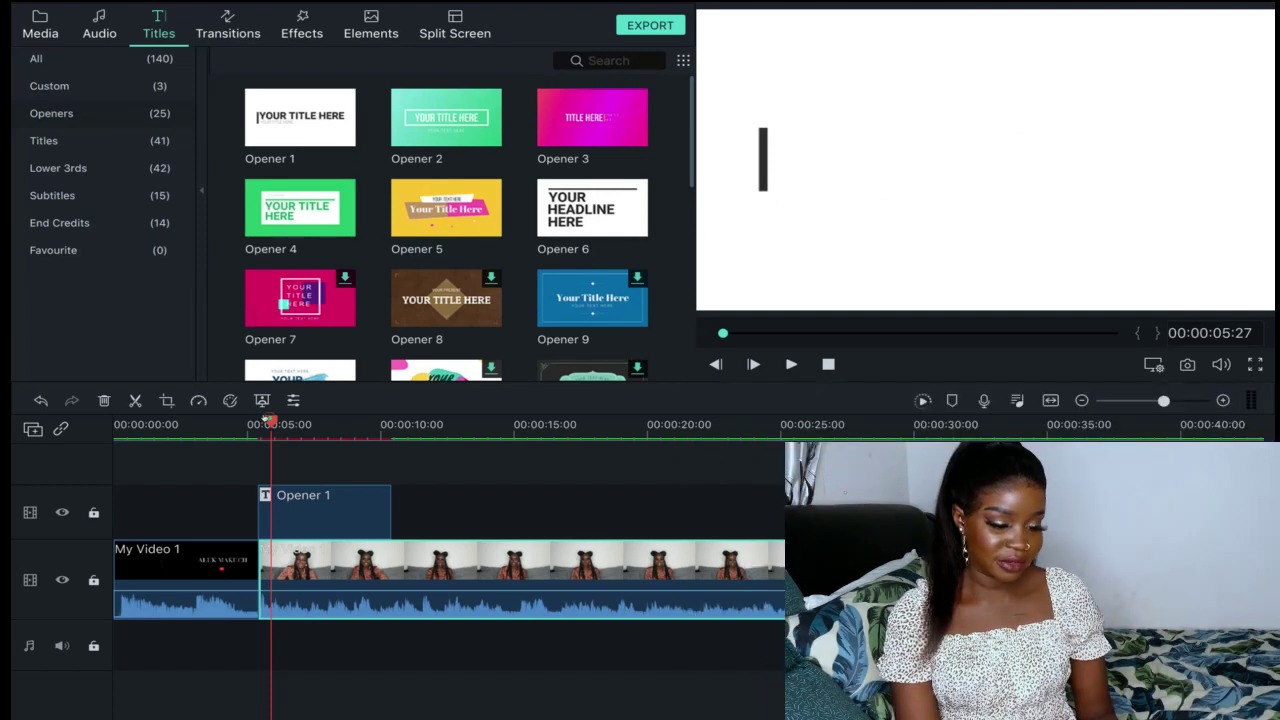
pyautogui.moveTo(268, 418); pyautogui.dragTo(248, 420)
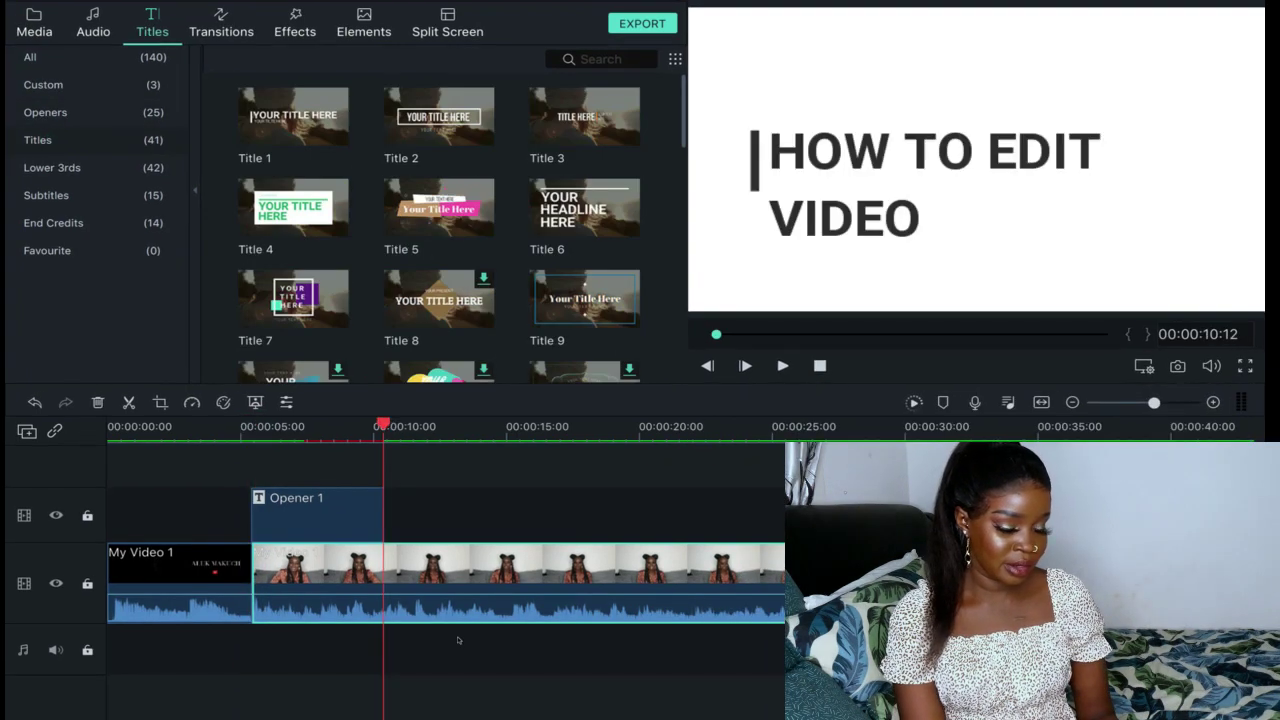
# Step: Add the Title 1 template above the video at about 14 seconds and preview it
pyautogui.press('space')
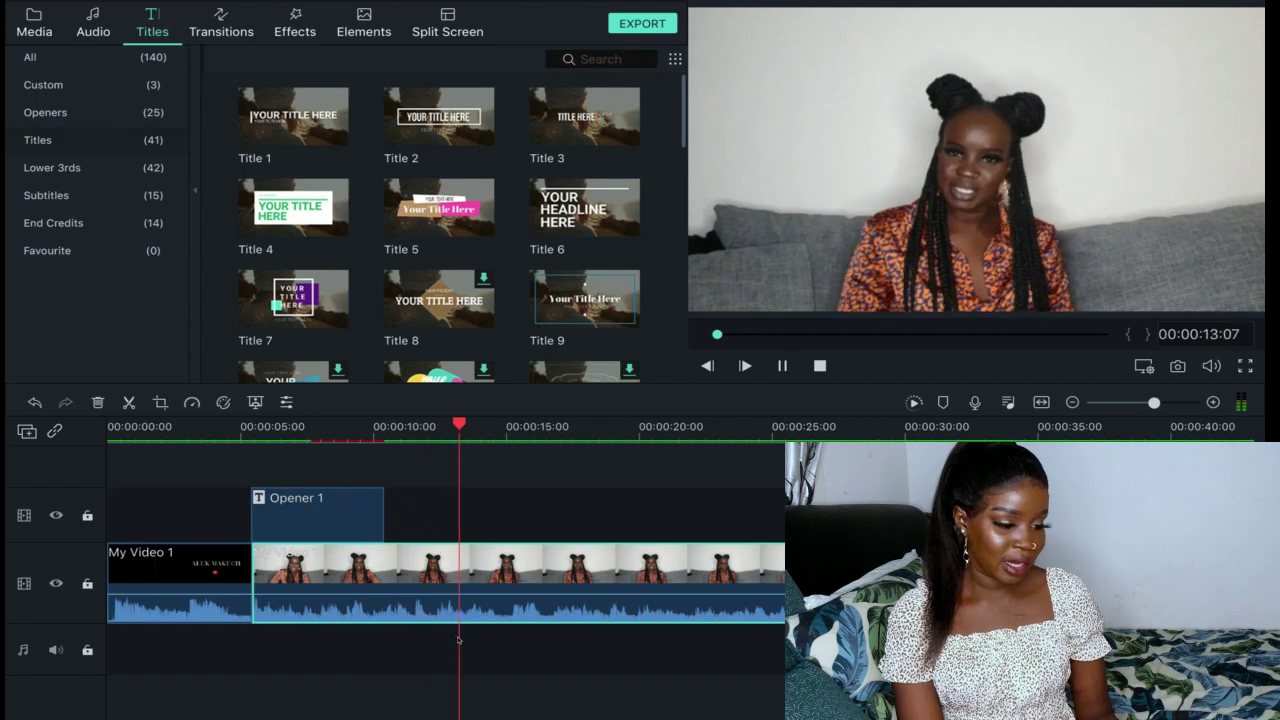
pyautogui.moveTo(268, 104); pyautogui.dragTo(470, 513)
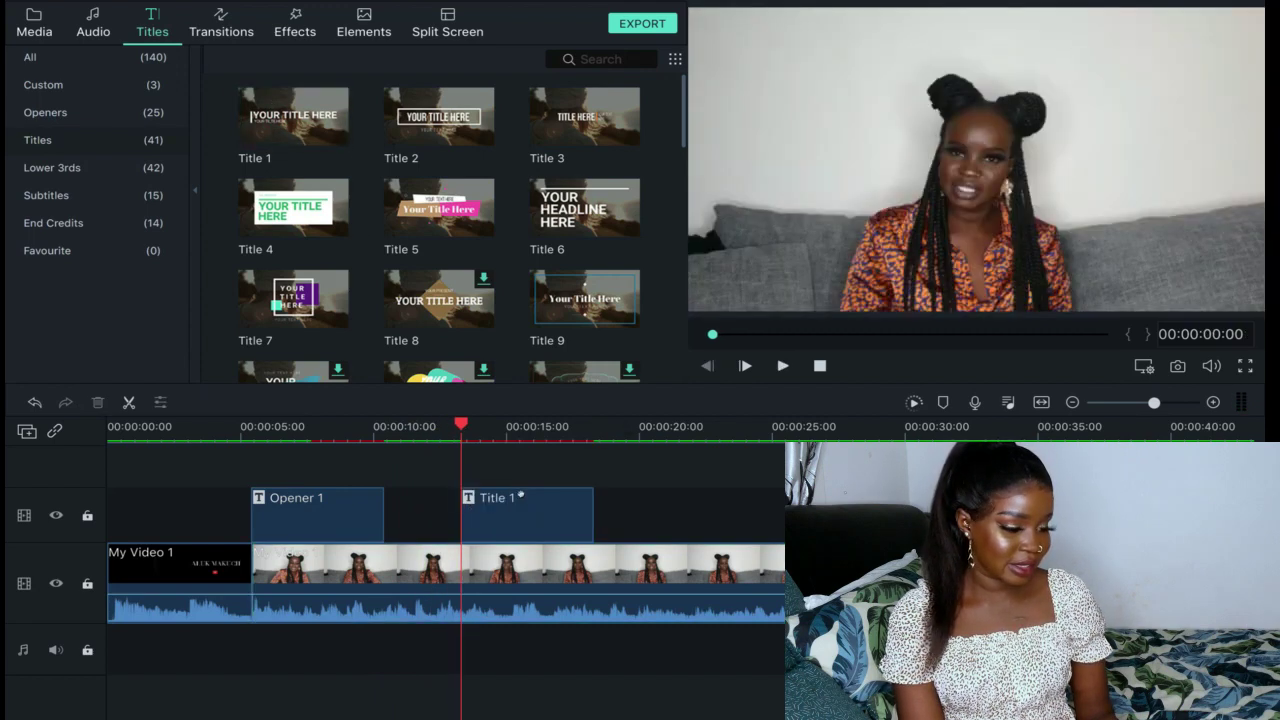
pyautogui.press('space')
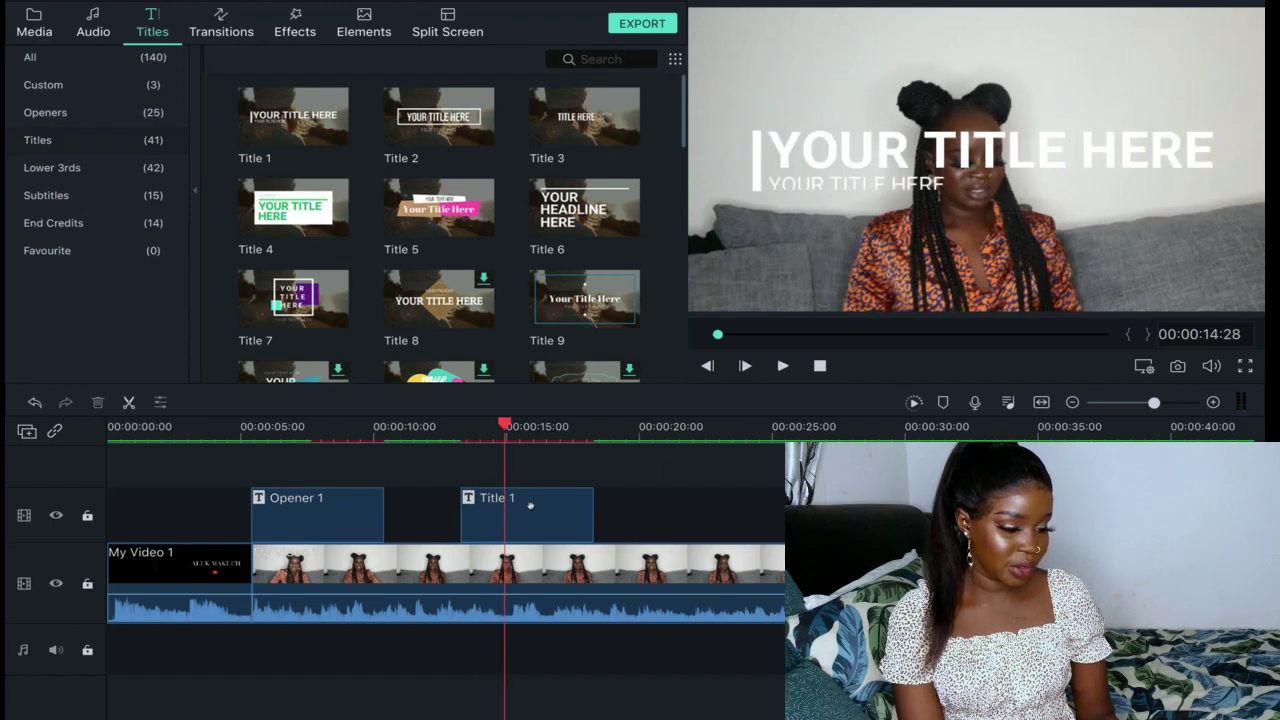
# Step: Replace Title 1's placeholder with 'HOW TO EDIT' in Roboto Bold size 80
pyautogui.doubleClick(530, 508)
pyautogui.tripleClick(471, 110)
pyautogui.press('BackSpace')
pyautogui.hotkey('ctrl', 'z')
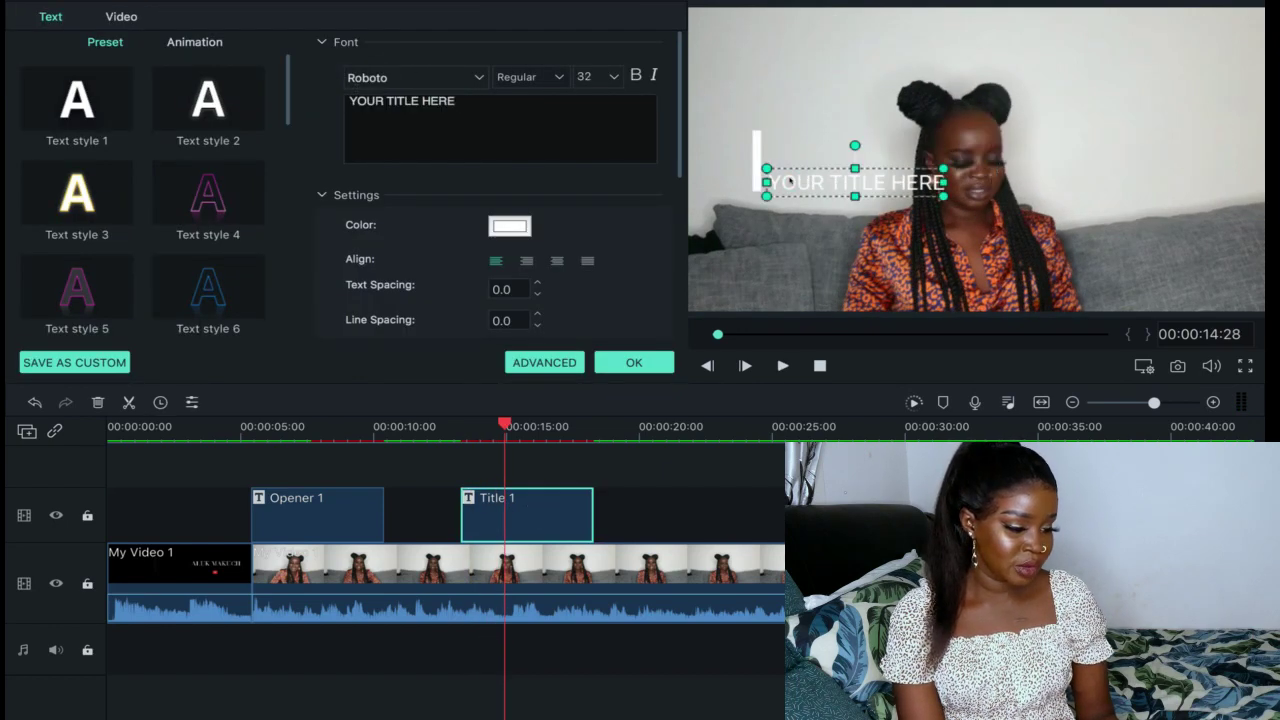
pyautogui.tripleClick(456, 100)
pyautogui.press('BackSpace')
pyautogui.click(520, 511)
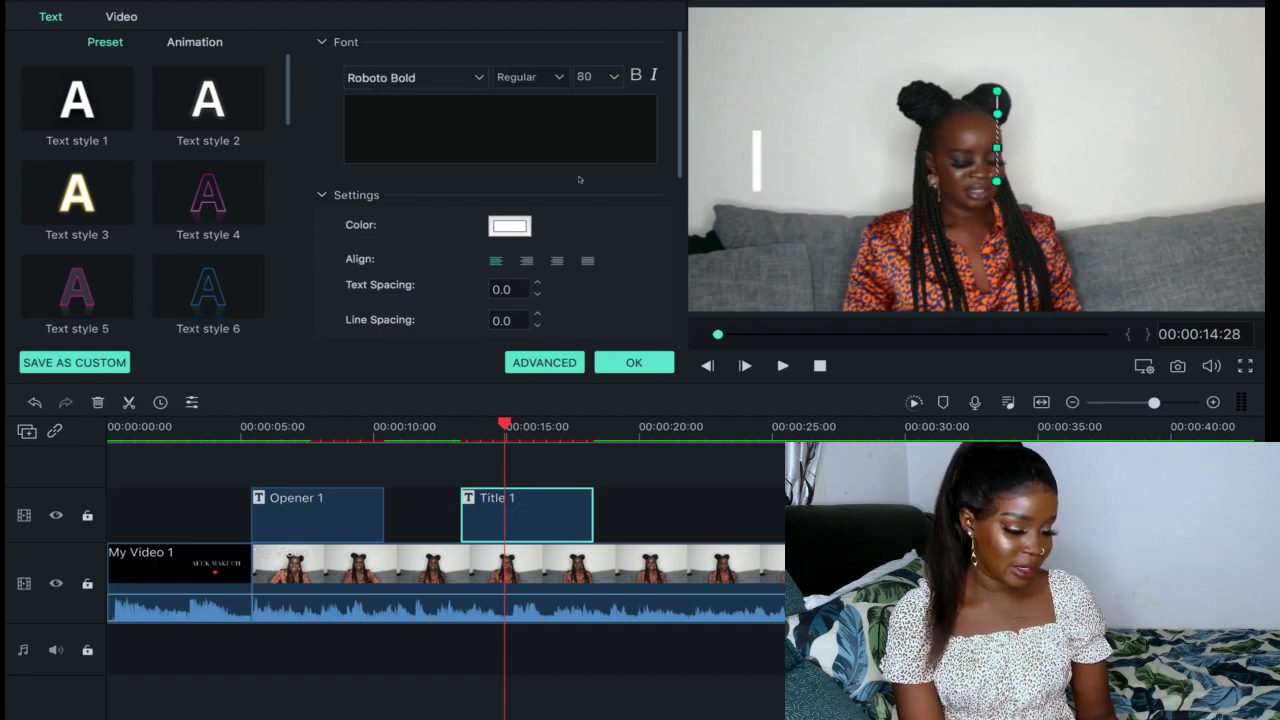
pyautogui.write('J')
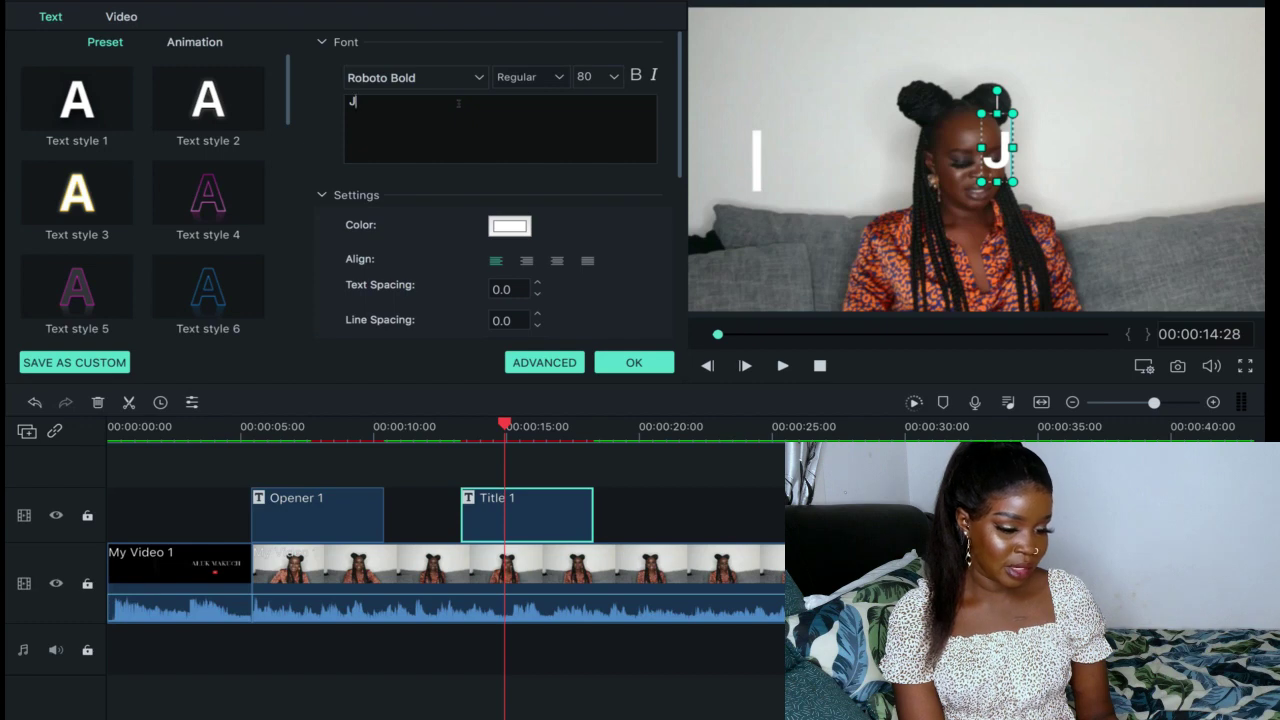
pyautogui.press('BackSpace')
pyautogui.write('HOW TO ')
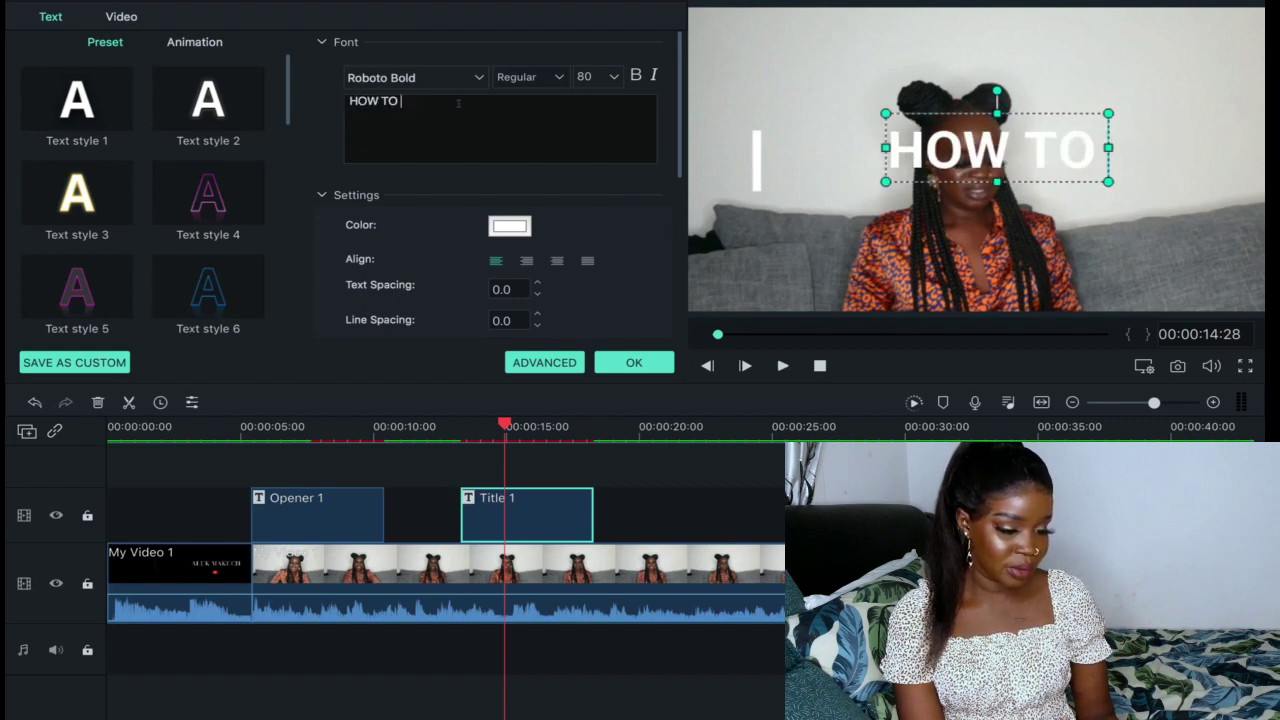
pyautogui.write('EDIT')
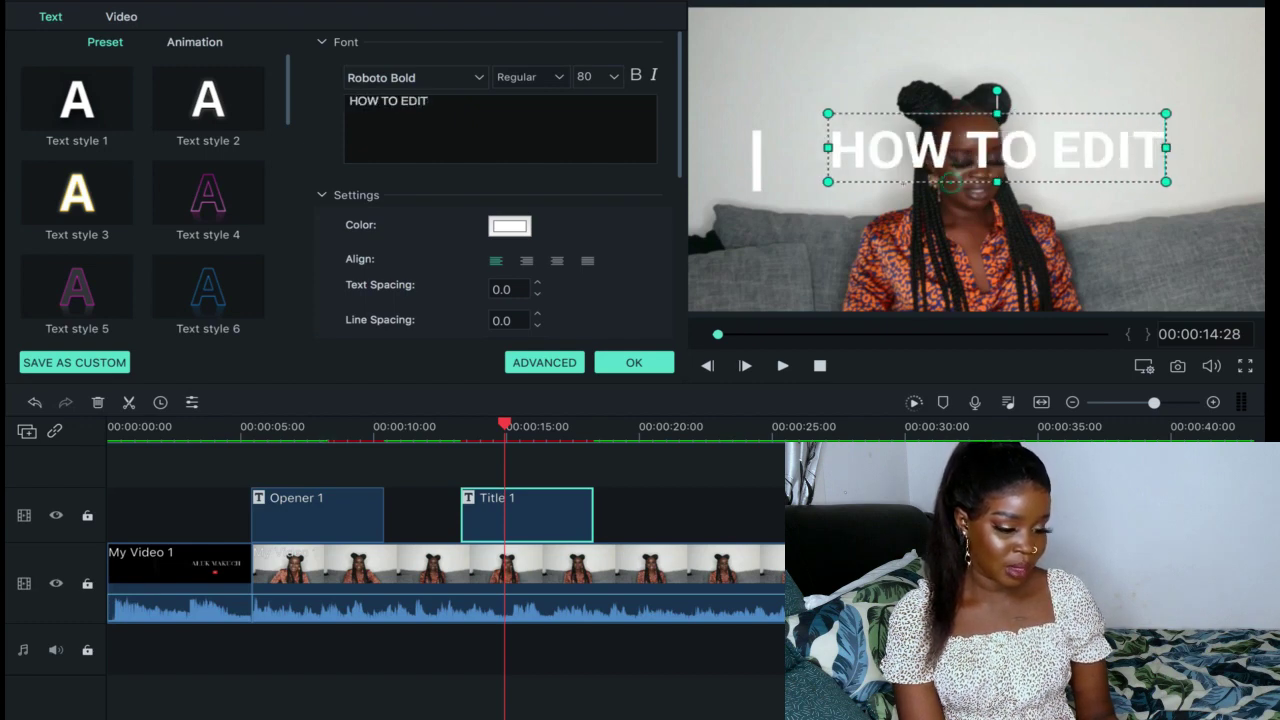
# Step: Centre the 'HOW TO EDIT' text in the frame and make it black (Licorice)
pyautogui.moveTo(876, 187); pyautogui.dragTo(806, 198)
pyautogui.click(556, 112)
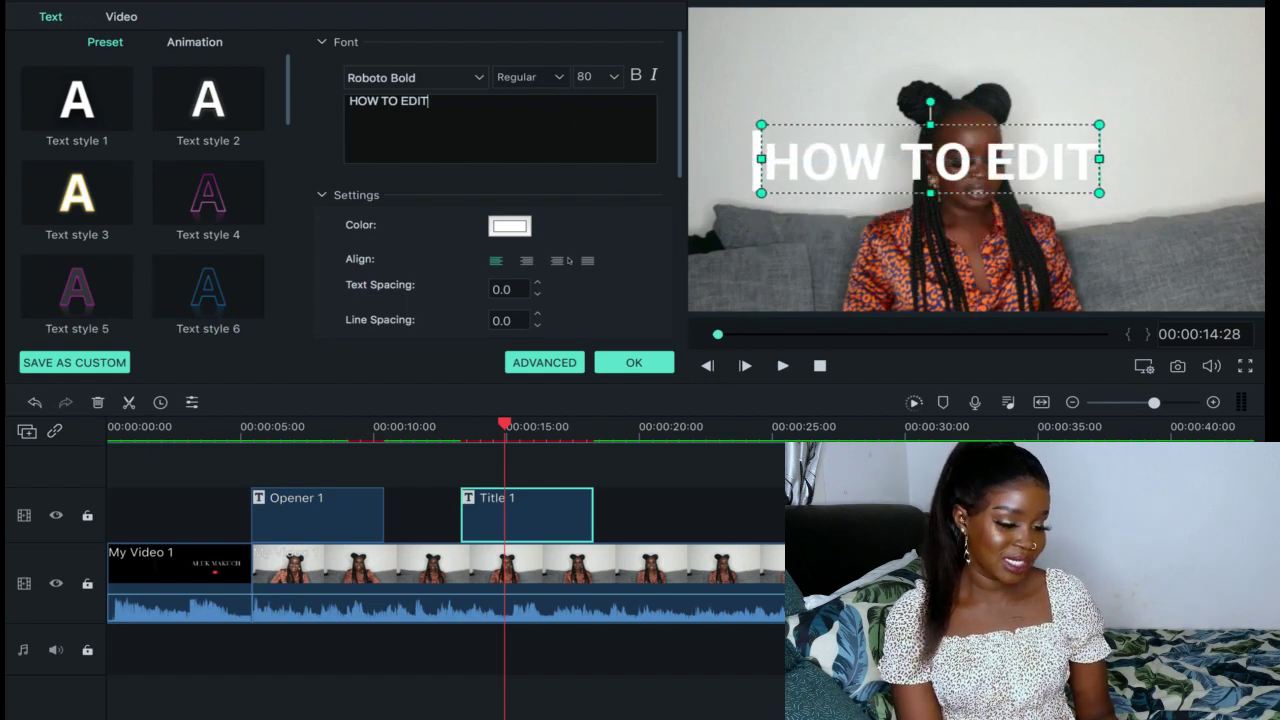
pyautogui.click(509, 226)
pyautogui.click(193, 299)
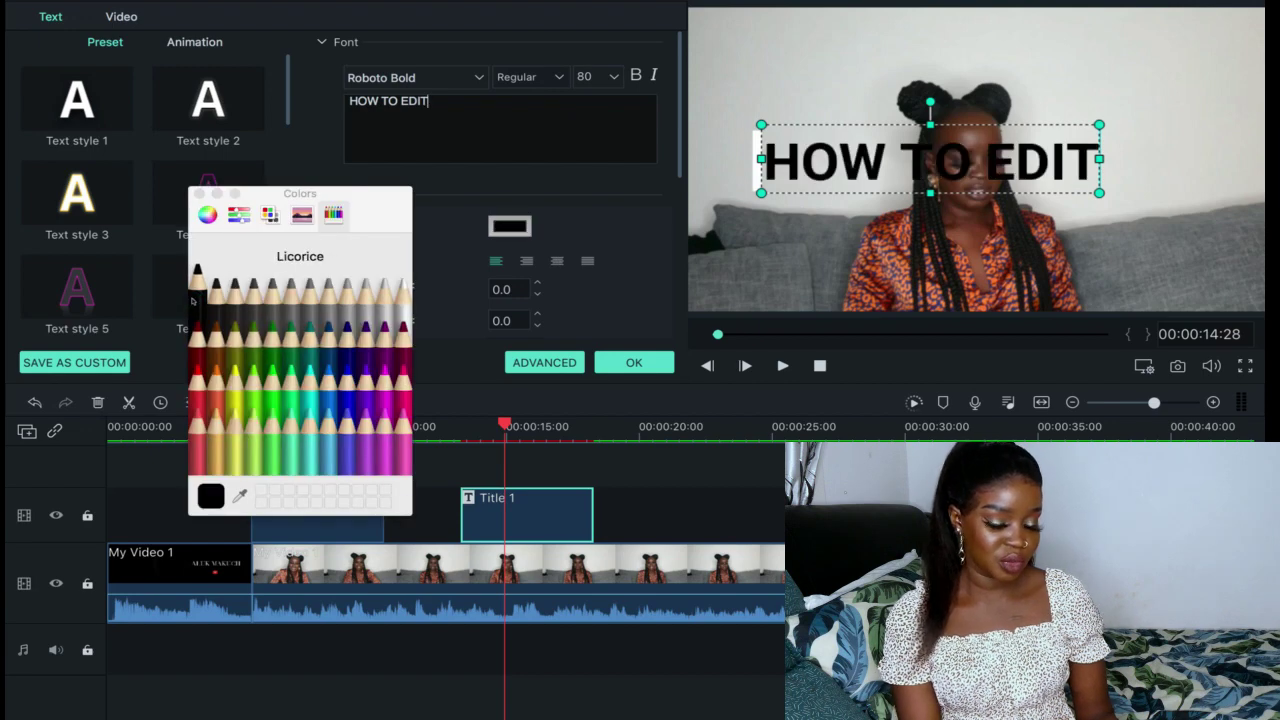
pyautogui.click(199, 193)
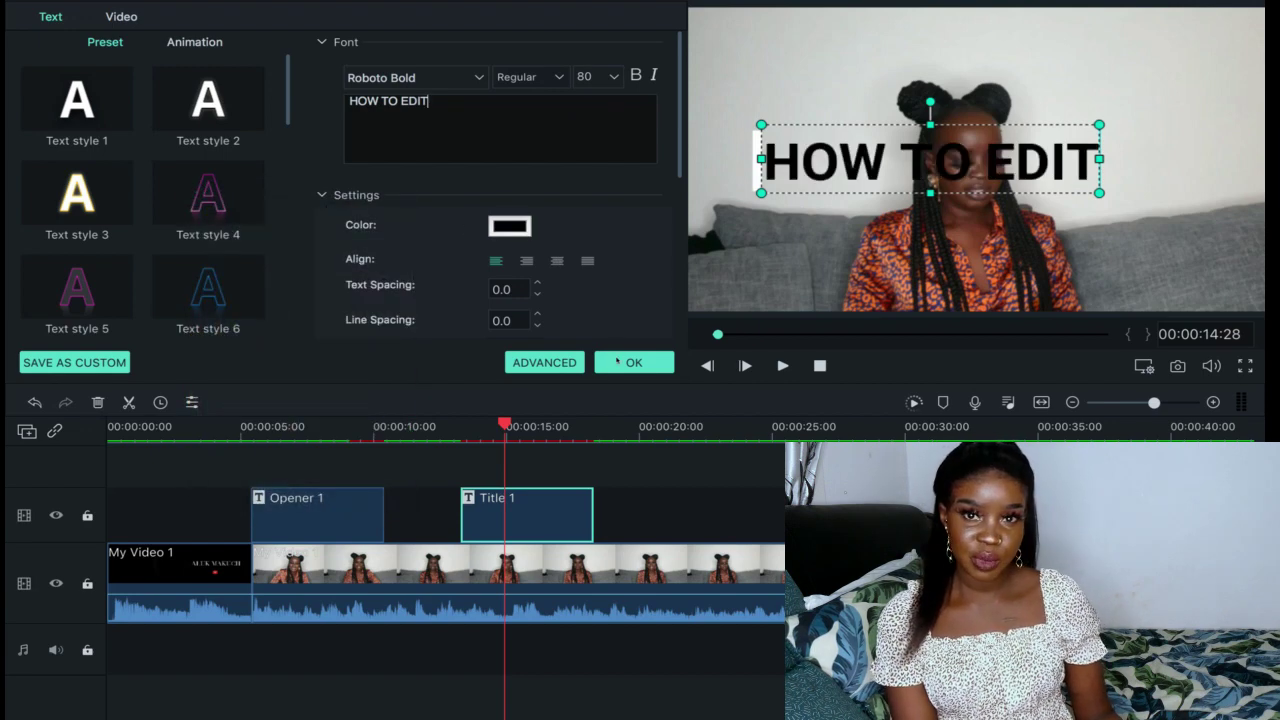
# Step: Apply the Title 1 edits and play the timeline to check them
pyautogui.click(628, 363)
pyautogui.press('space')
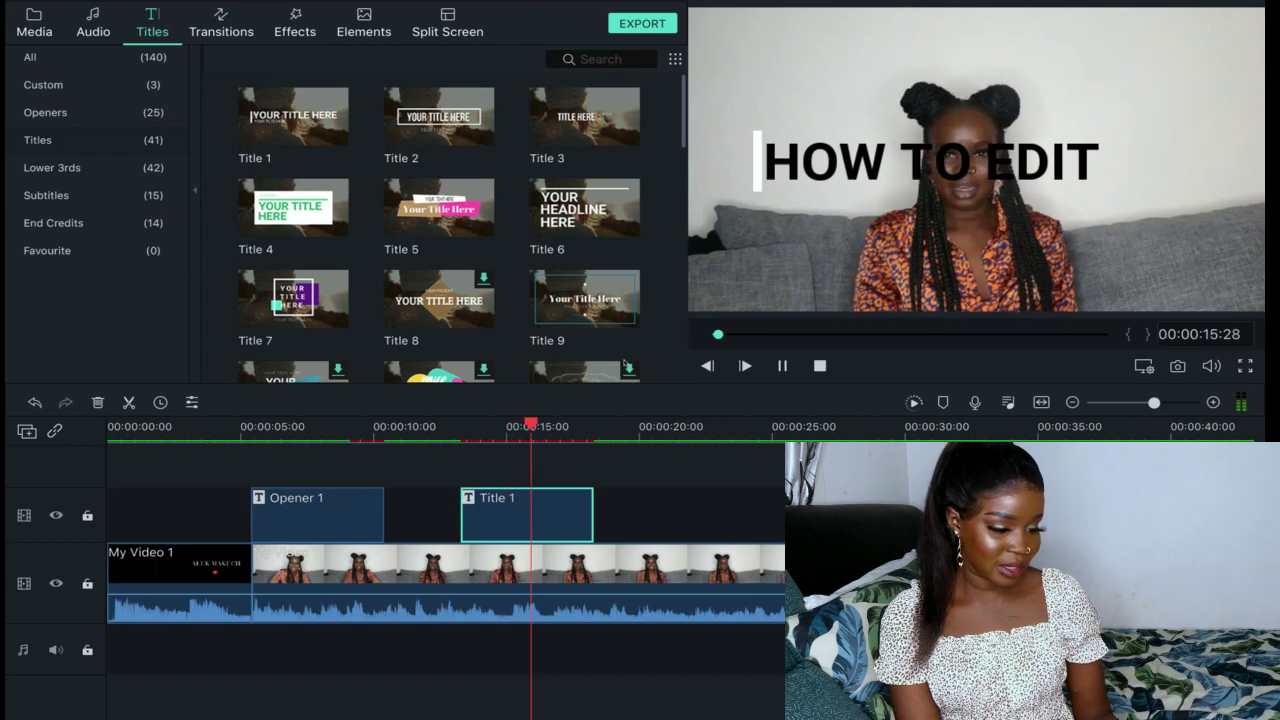
pyautogui.press('space')
# Step: Move Title 1's thin white bar lower, just left of 'HOW TO EDIT'
pyautogui.doubleClick(481, 504)
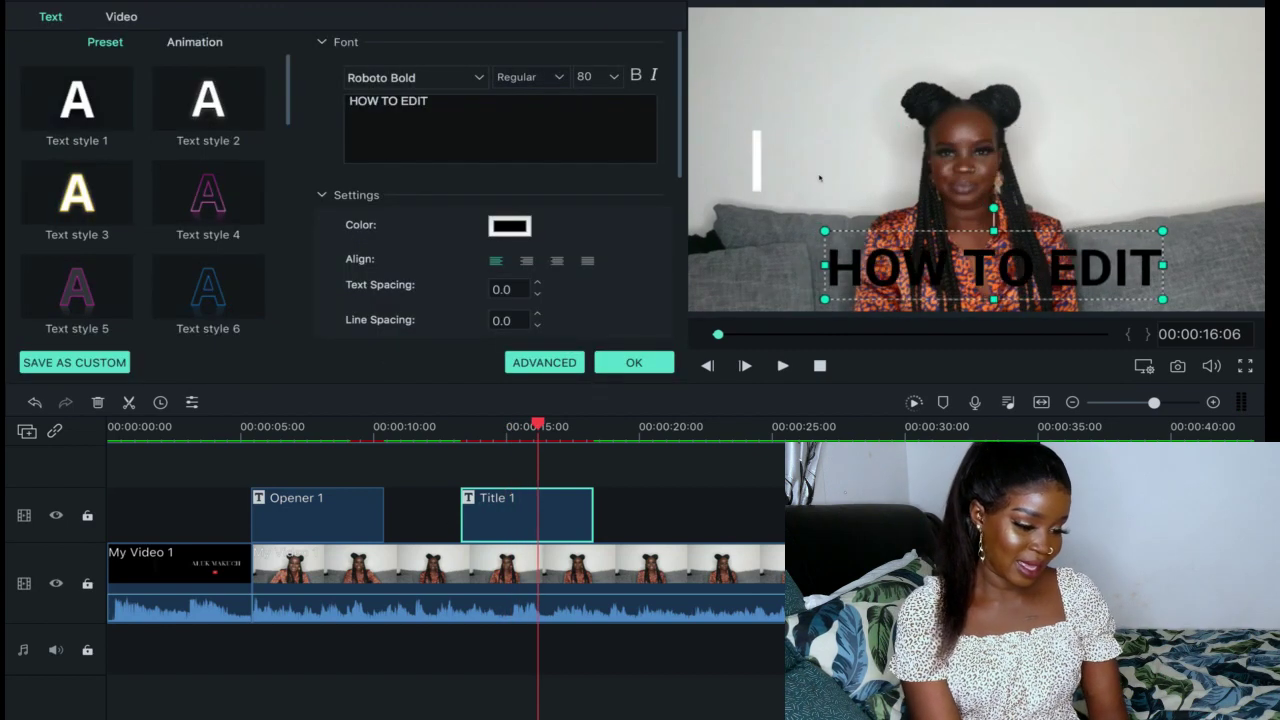
pyautogui.click(752, 156)
pyautogui.moveTo(757, 152); pyautogui.dragTo(803, 265)
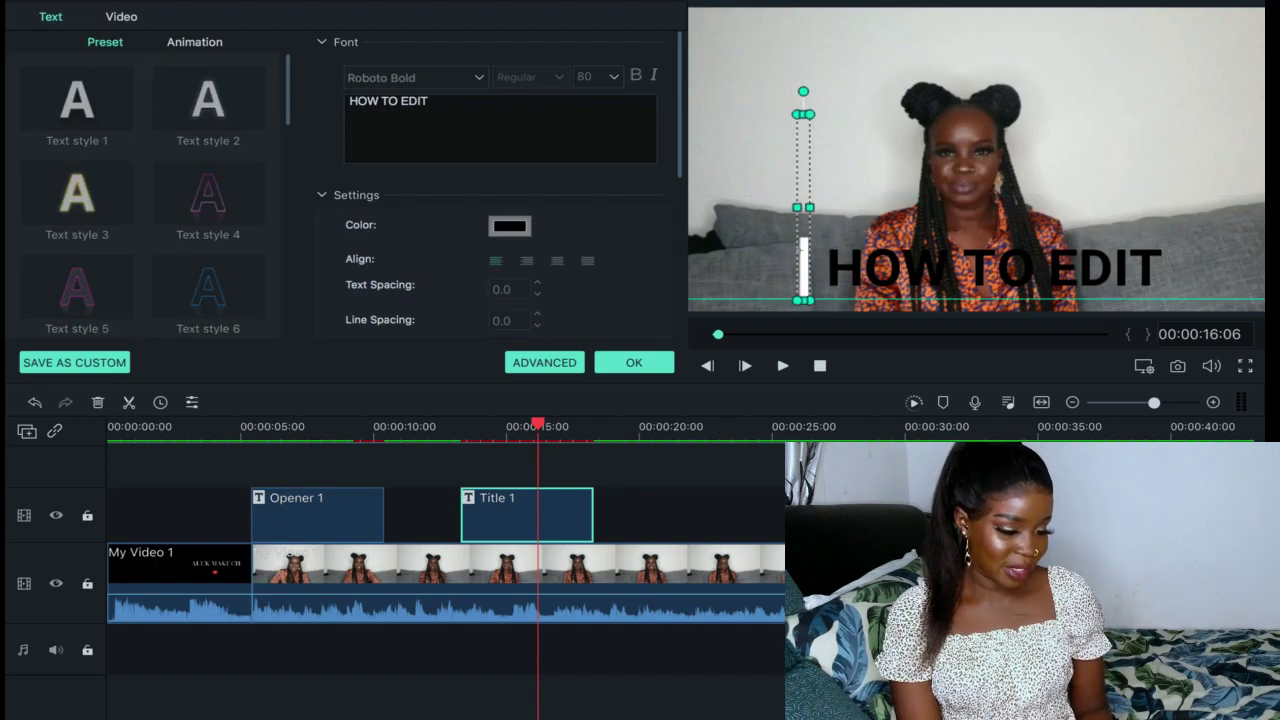
# Step: Make the 'HOW TO EDIT' text white (Snow), apply it, and replay from before the title
pyautogui.click(895, 270)
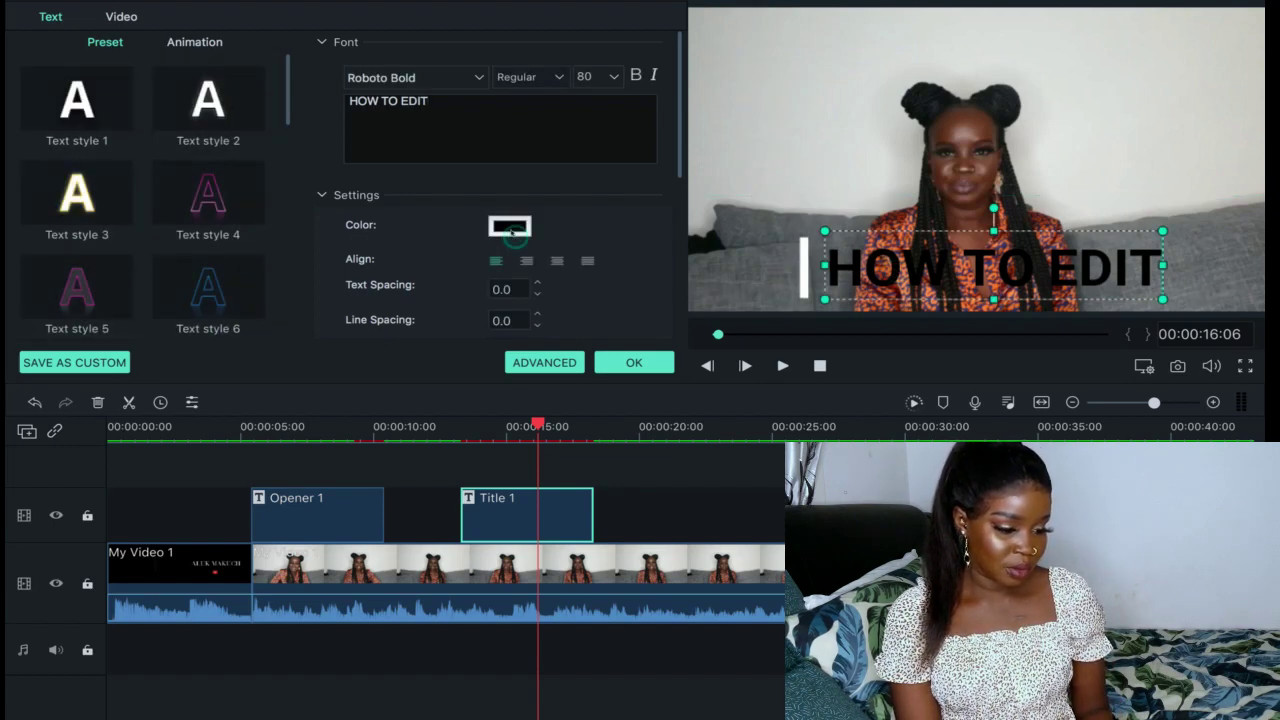
pyautogui.click(510, 226)
pyautogui.click(403, 286)
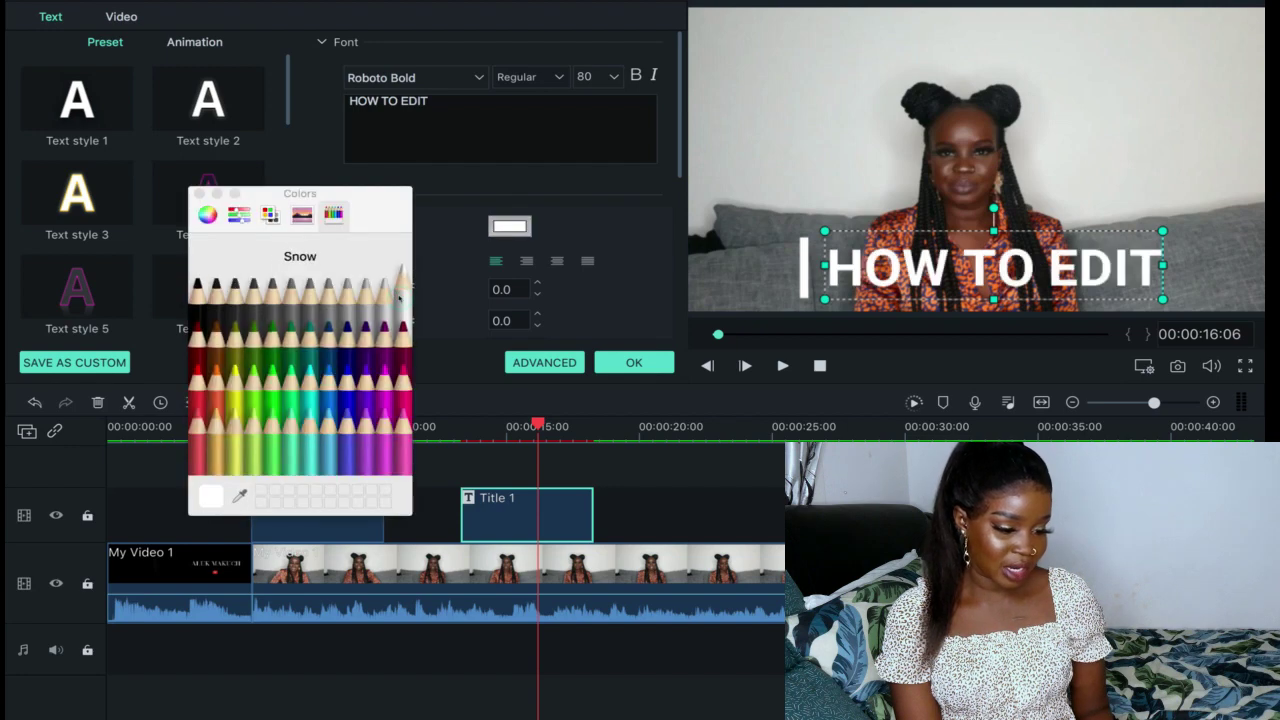
pyautogui.click(199, 193)
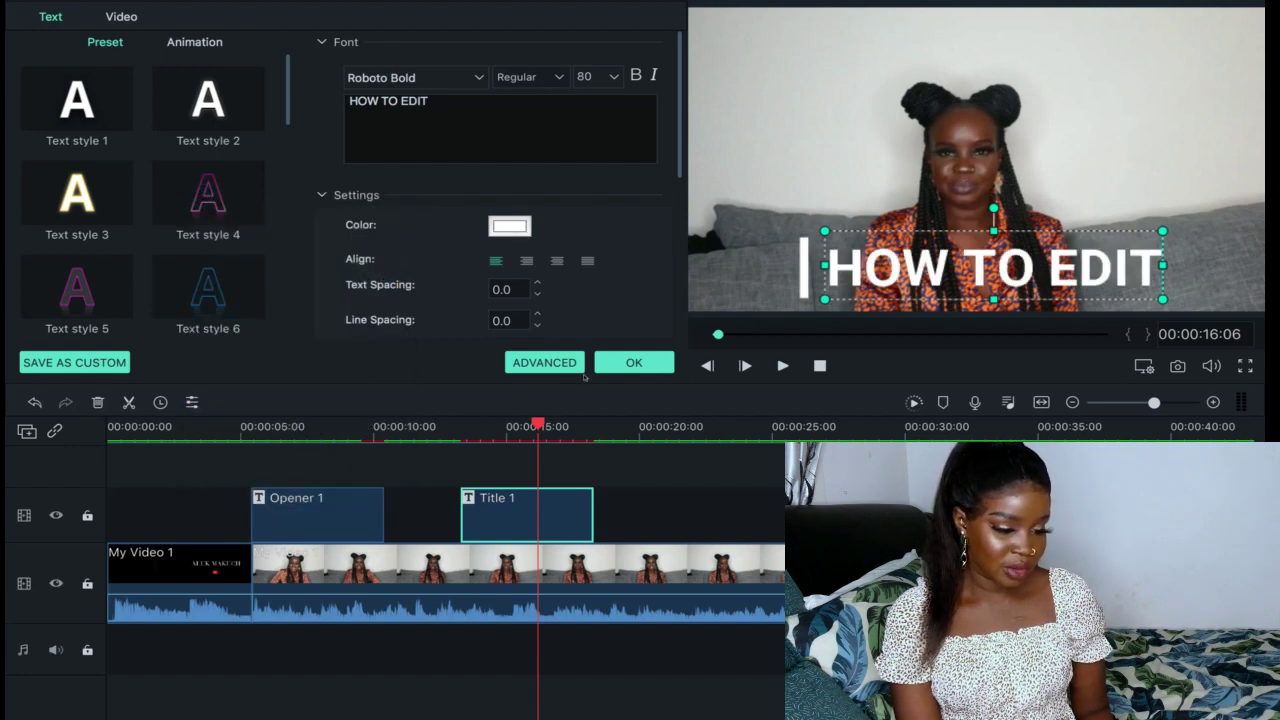
pyautogui.click(598, 366)
pyautogui.moveTo(538, 424); pyautogui.dragTo(456, 424)
pyautogui.press('space')
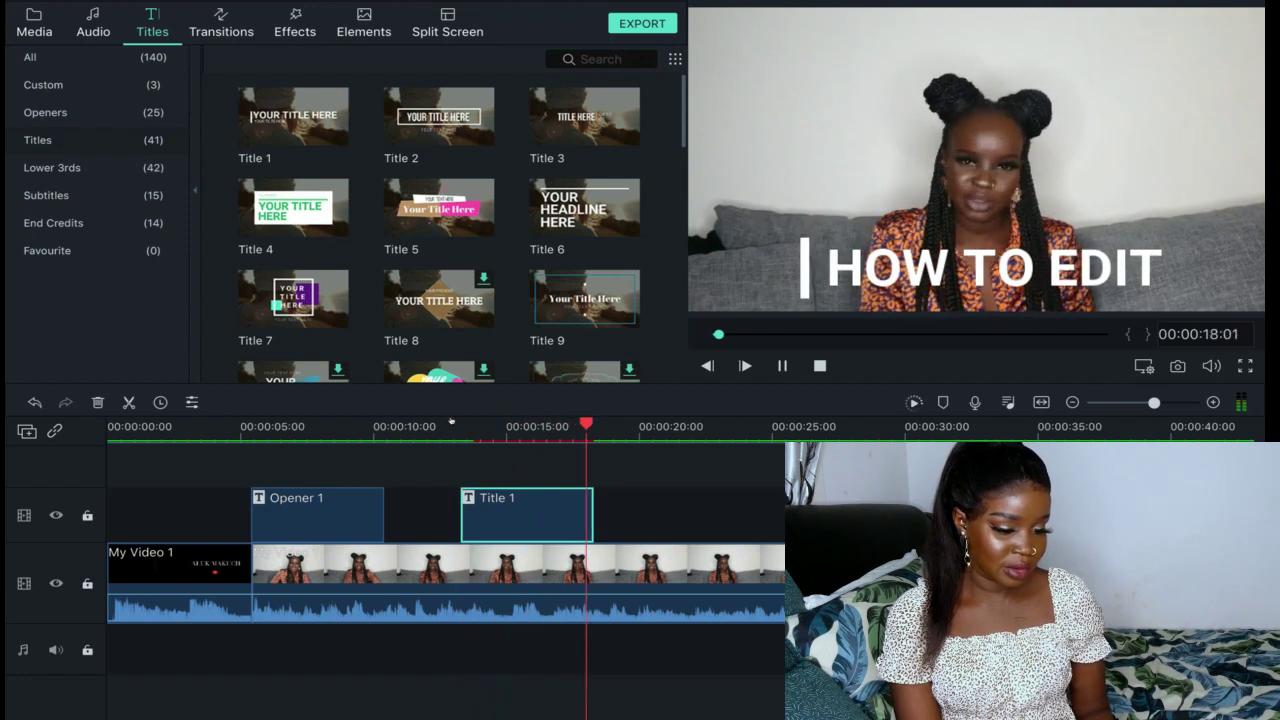
# Step: Stop playback and step the playhead back into the title clip
pyautogui.press('space')
pyautogui.scroll(-3, 421, 244)
pyautogui.scroll(3, 421, 244)
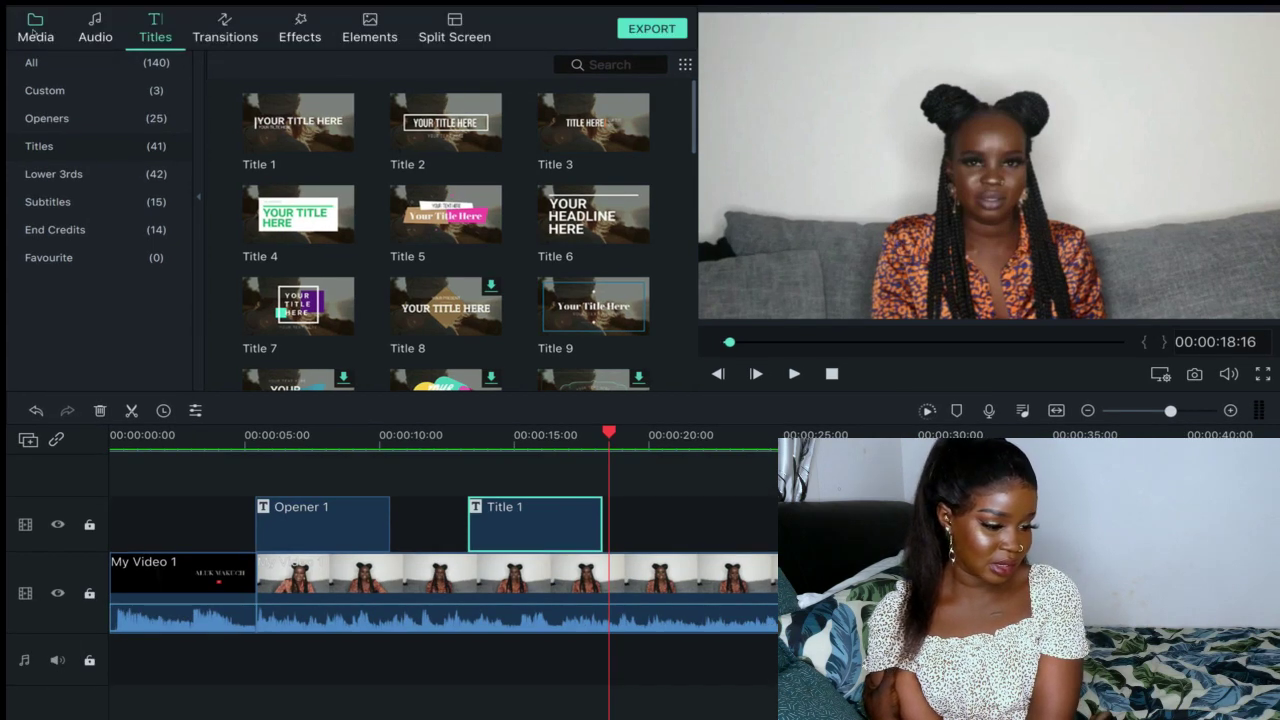
pyautogui.click(33, 33)
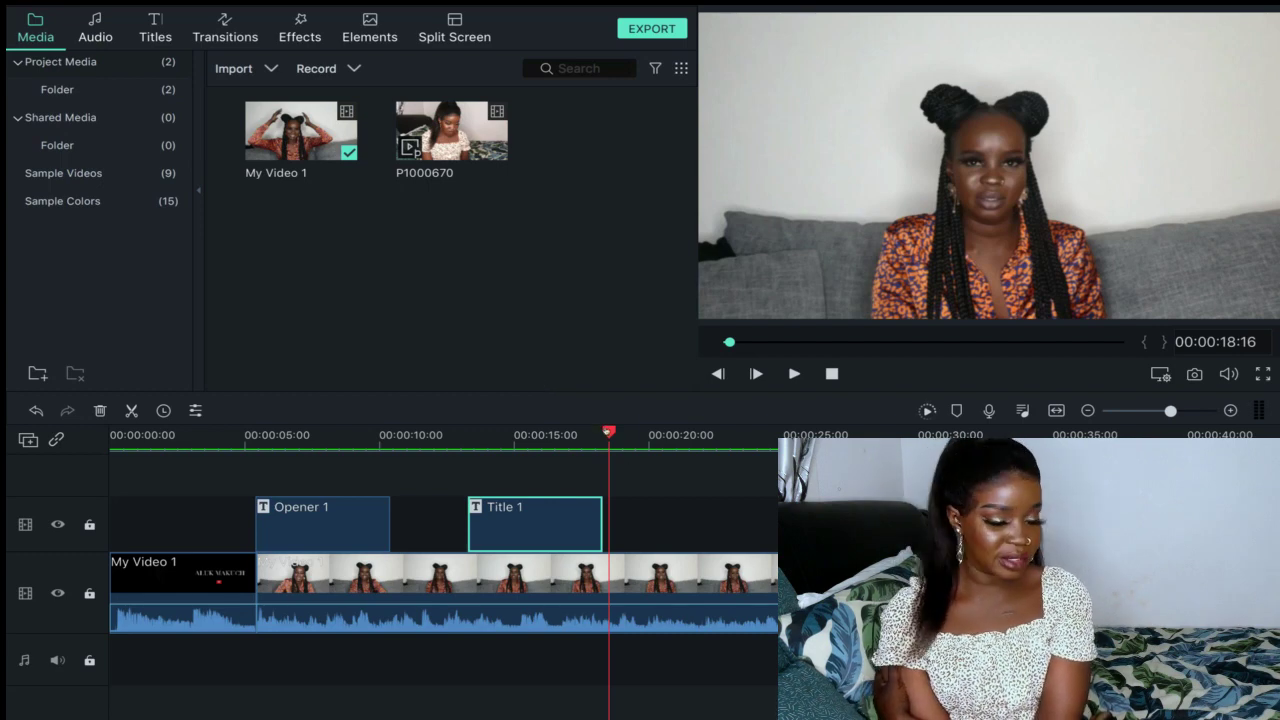
pyautogui.press('Left')
pyautogui.press('Left')
pyautogui.press('Left')
pyautogui.press('Left')
pyautogui.press('Left')
pyautogui.press('Left')
pyautogui.press('Left')
pyautogui.press('Left')
pyautogui.press('Left')
pyautogui.press('Left')
pyautogui.press('Left')
pyautogui.press('Left')
pyautogui.press('Left')
pyautogui.press('Left')
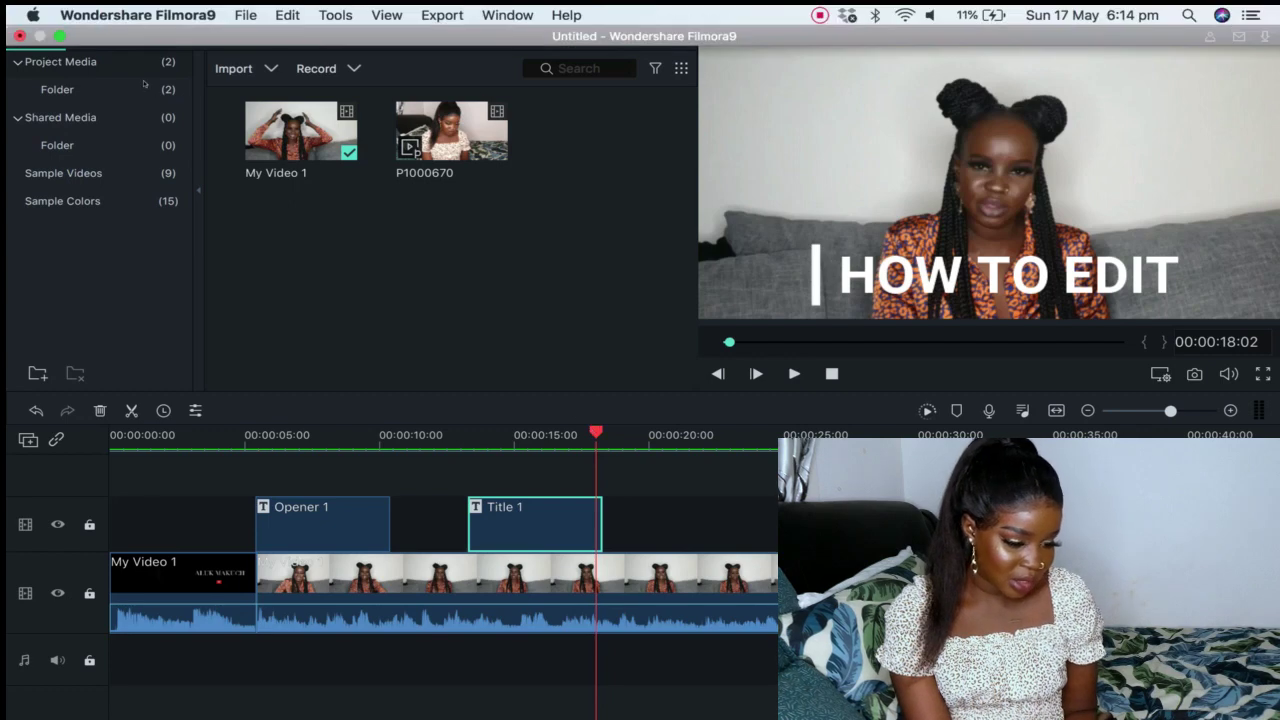
# Step: Browse the Lower 3rds title templates and preview Lower Third 38
pyautogui.click(205, 28)
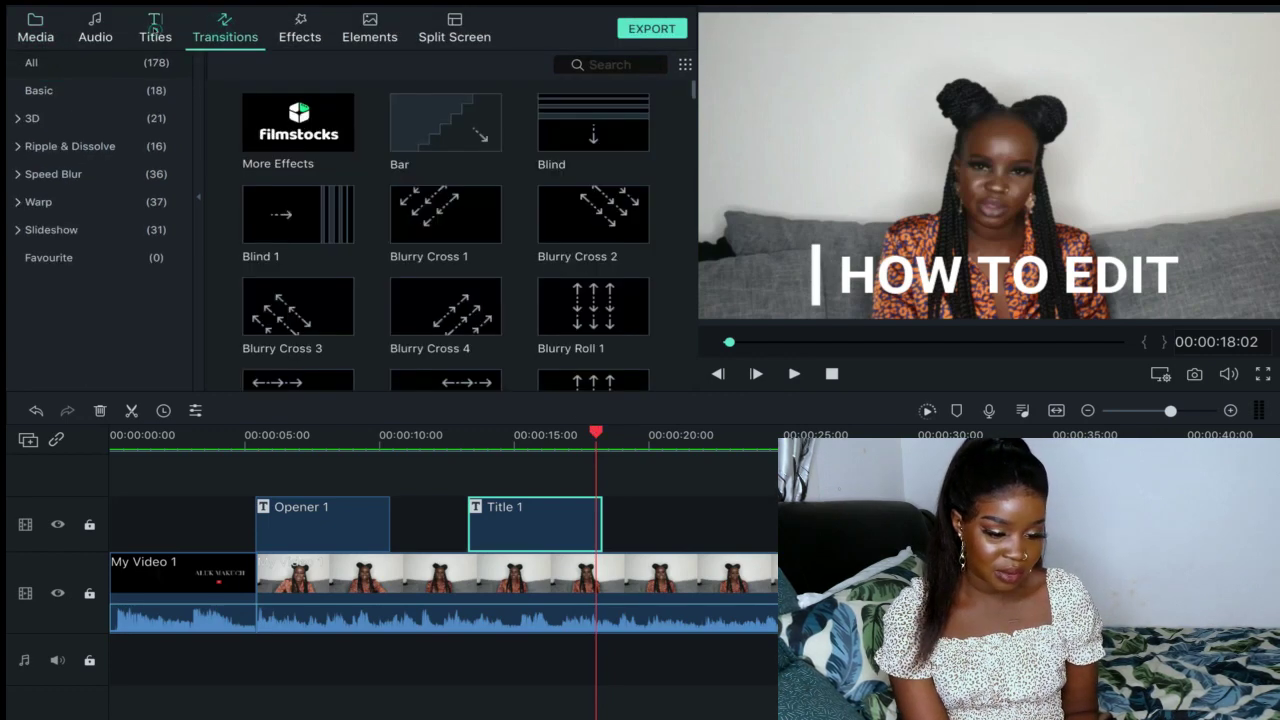
pyautogui.click(155, 28)
pyautogui.click(54, 175)
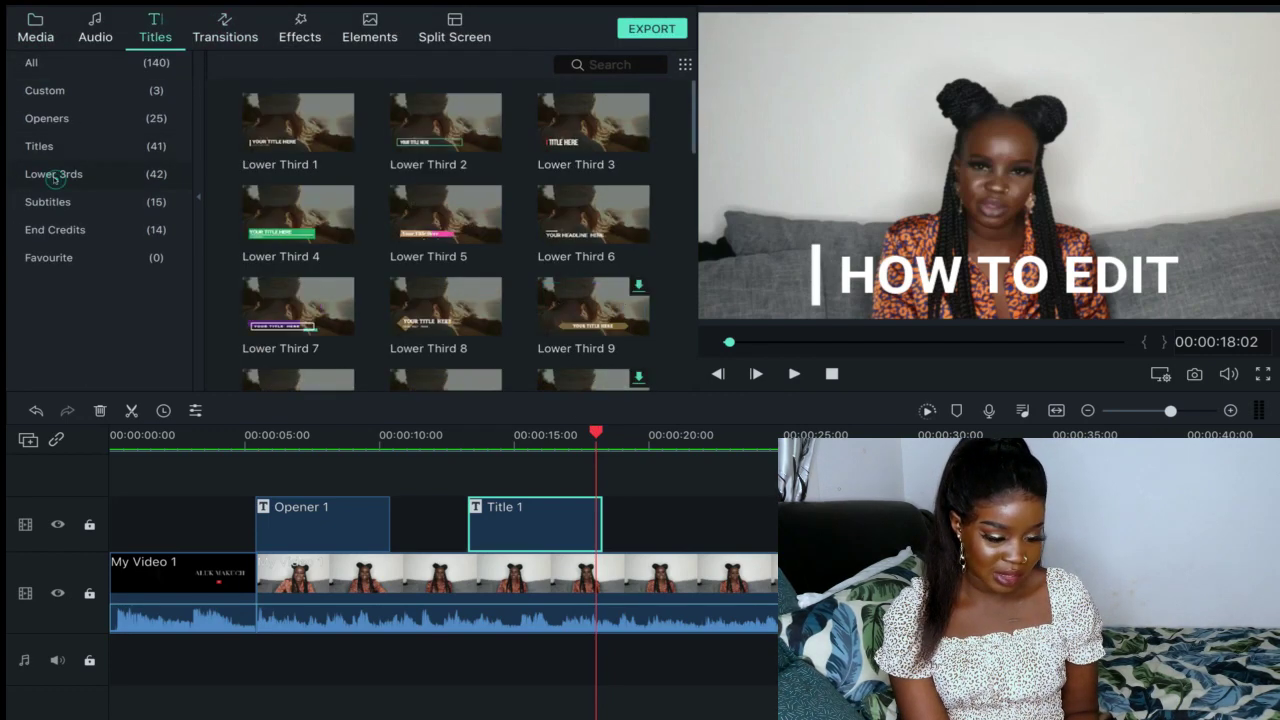
pyautogui.scroll(-10, 389, 240)
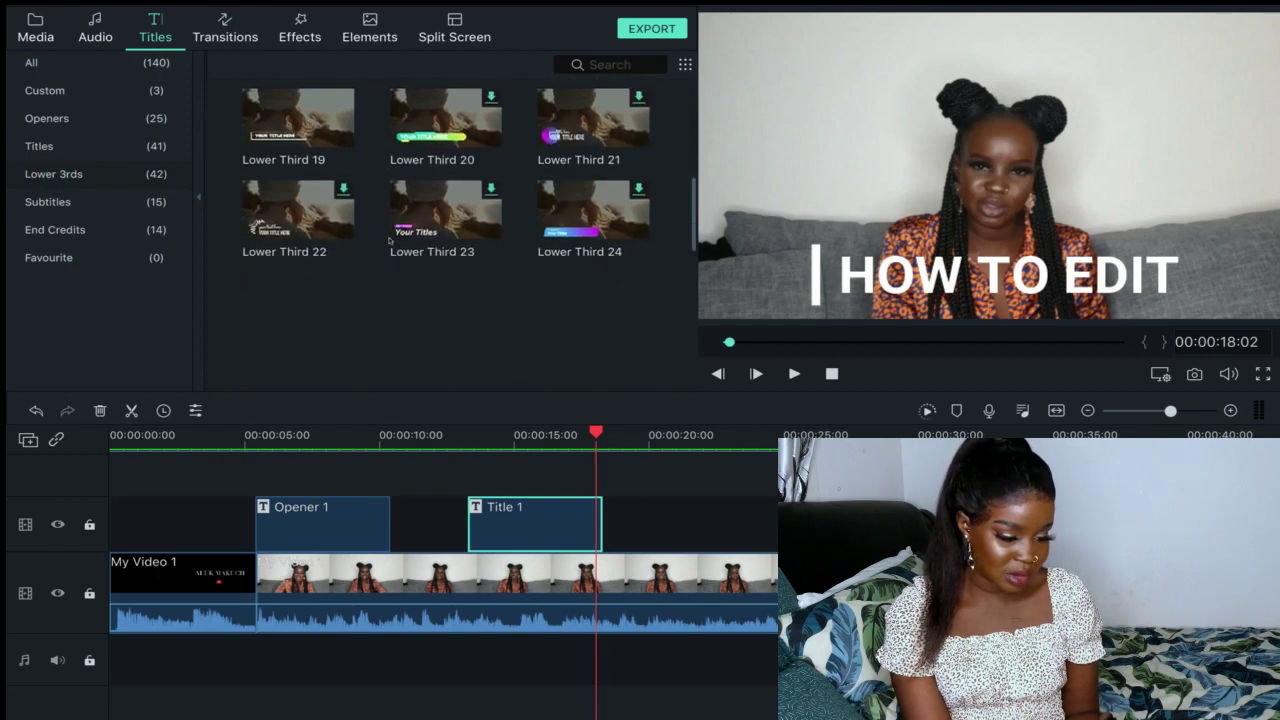
pyautogui.scroll(-1, 389, 240)
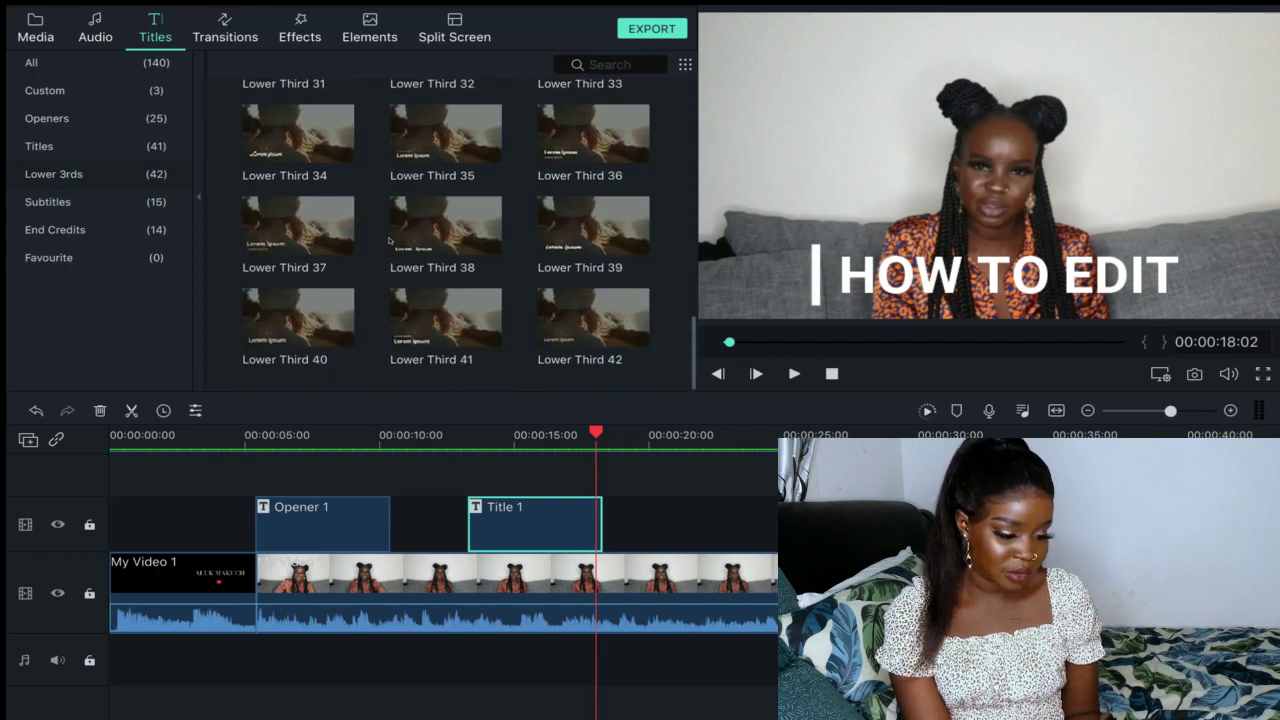
pyautogui.click(413, 224)
pyautogui.click(217, 36)
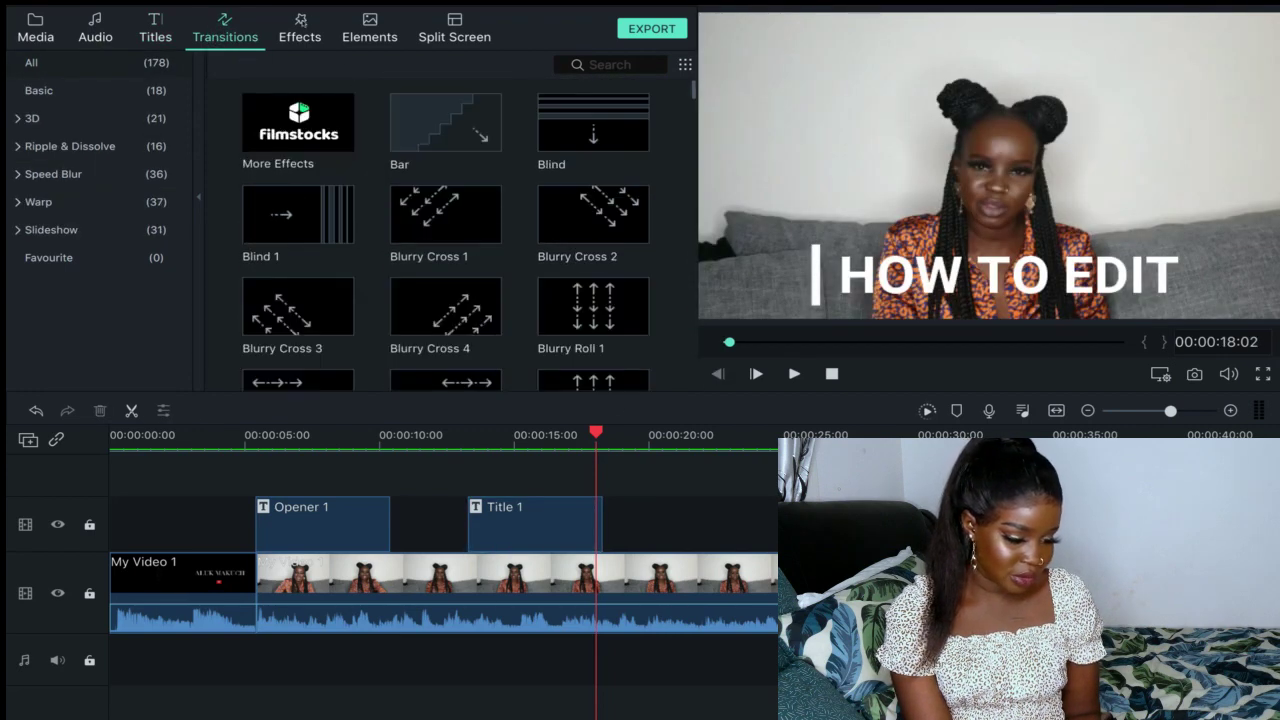
# Step: Drag the Bad TV Signal effect to the timeline start and set the playhead to 00:00:10:26
pyautogui.click(296, 34)
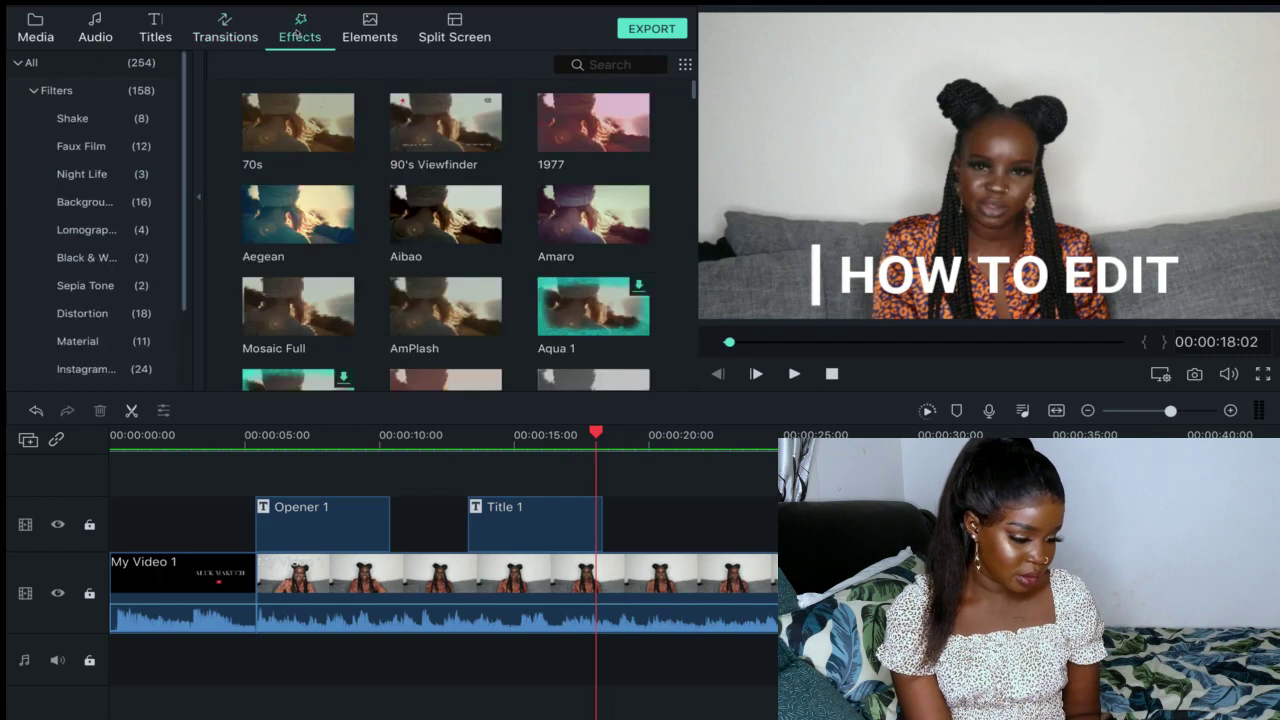
pyautogui.scroll(-5, 487, 229)
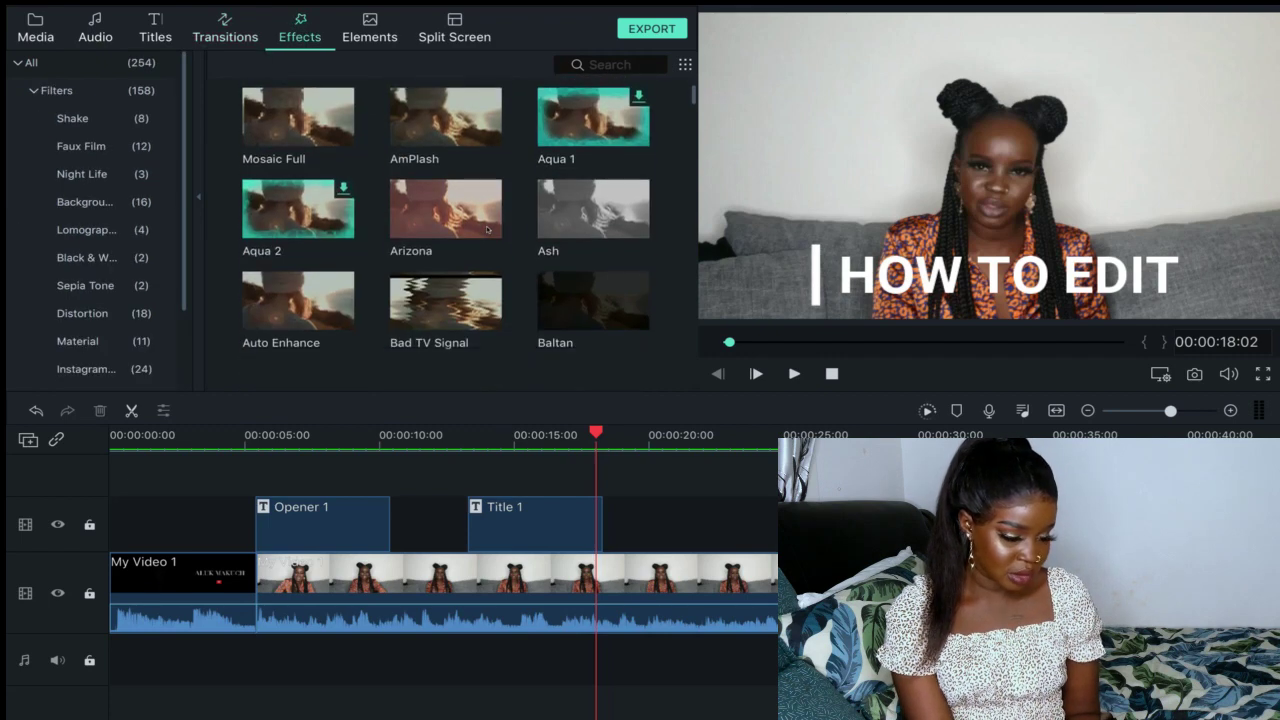
pyautogui.scroll(3, 487, 229)
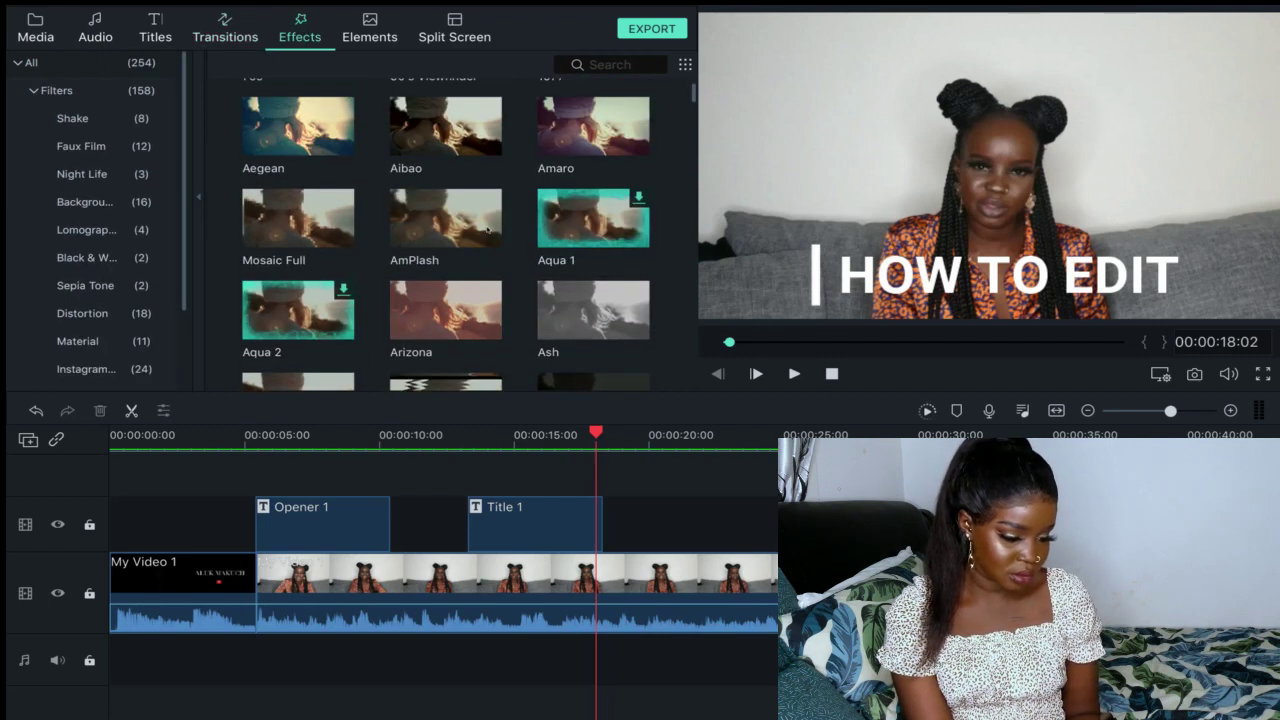
pyautogui.scroll(1, 487, 229)
pyautogui.scroll(-5, 487, 229)
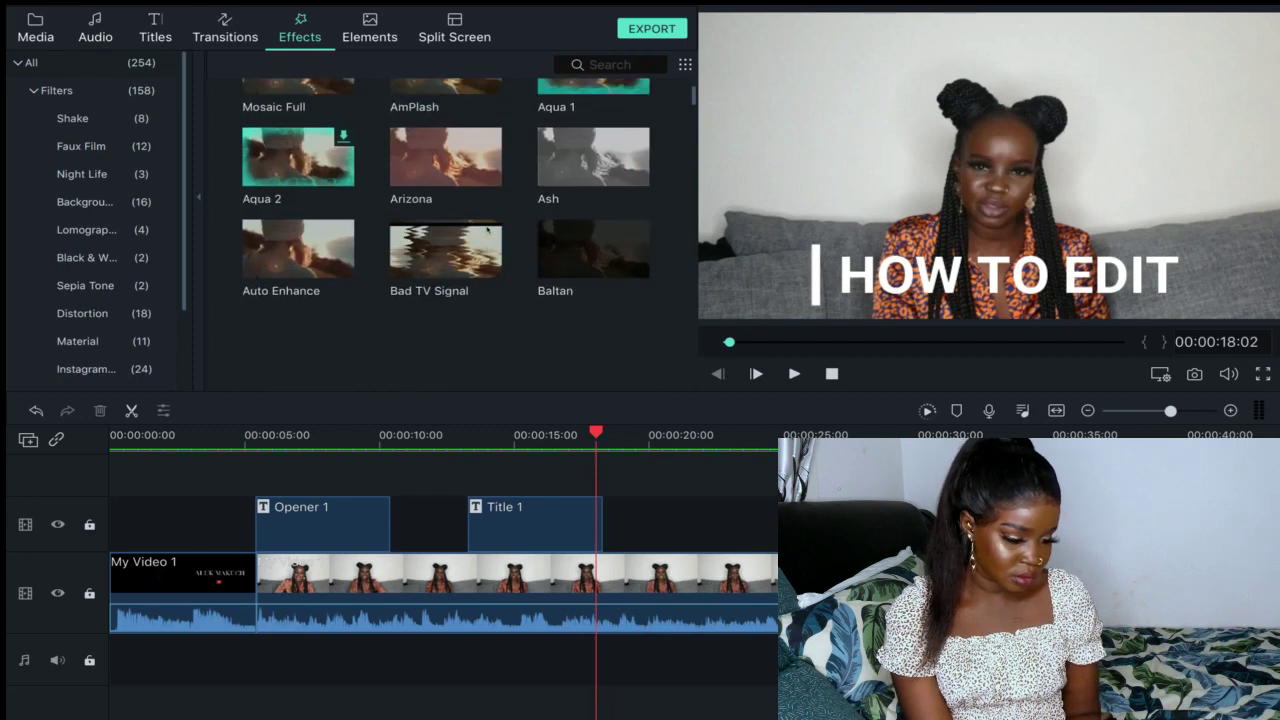
pyautogui.click(436, 233)
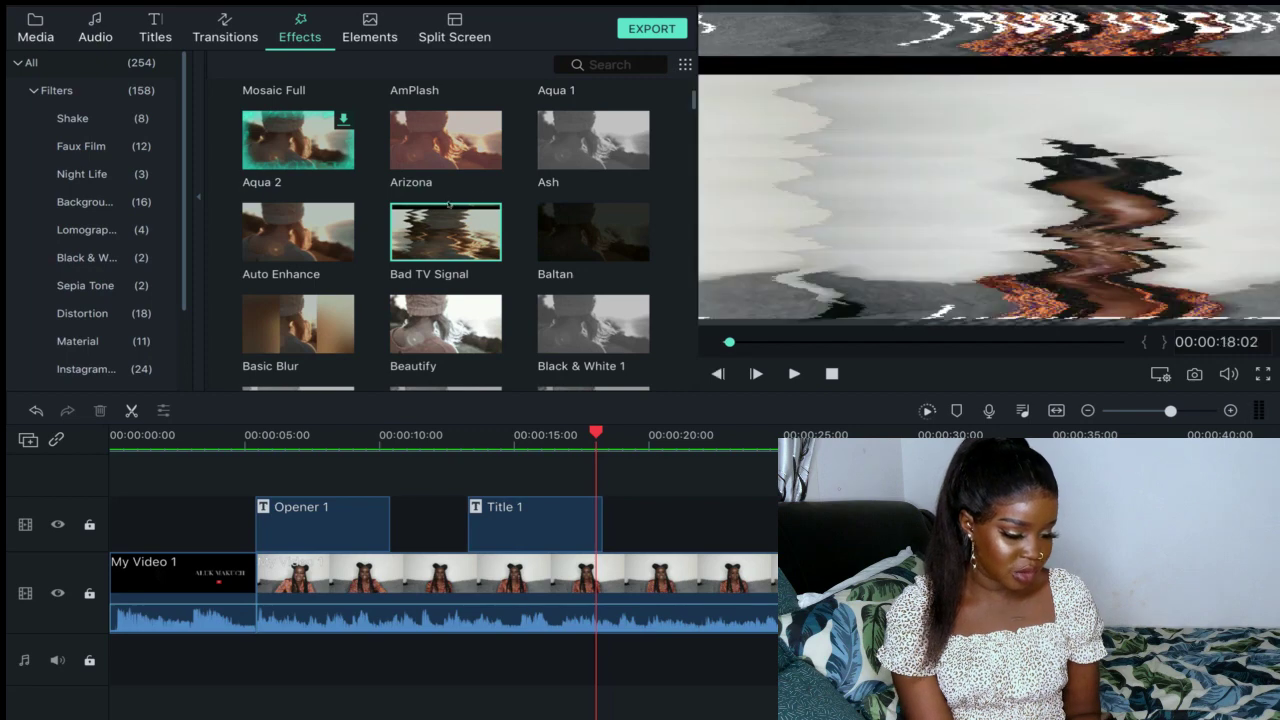
pyautogui.moveTo(447, 207); pyautogui.dragTo(262, 562)
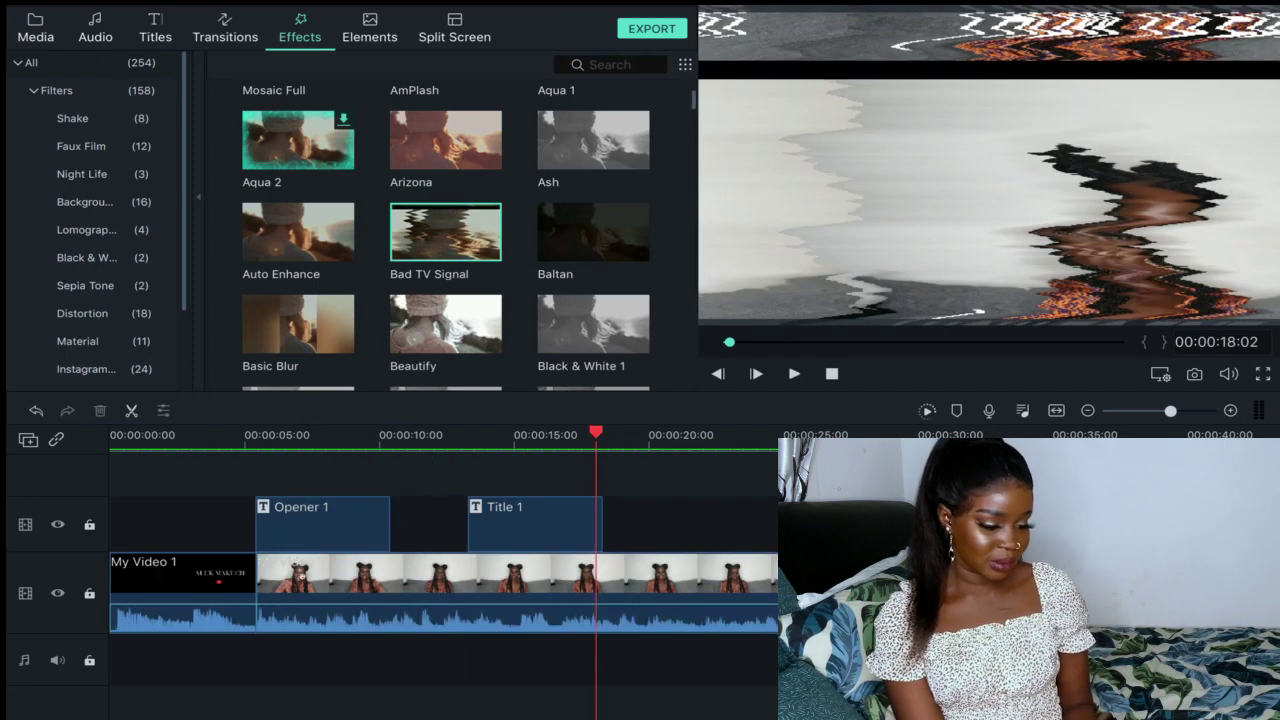
pyautogui.moveTo(593, 431); pyautogui.dragTo(402, 432)
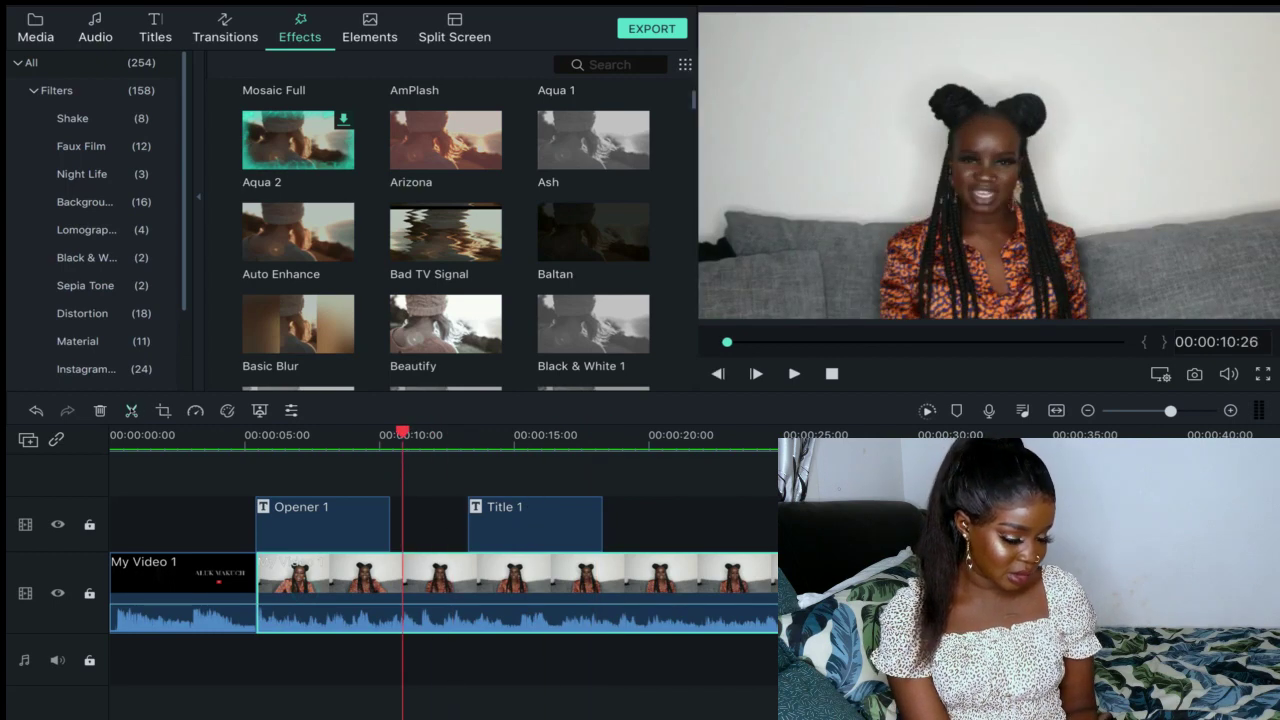
# Step: Split the video at 10:26, move that piece to 0s, and apply Bad TV Signal to it
pyautogui.click(131, 410)
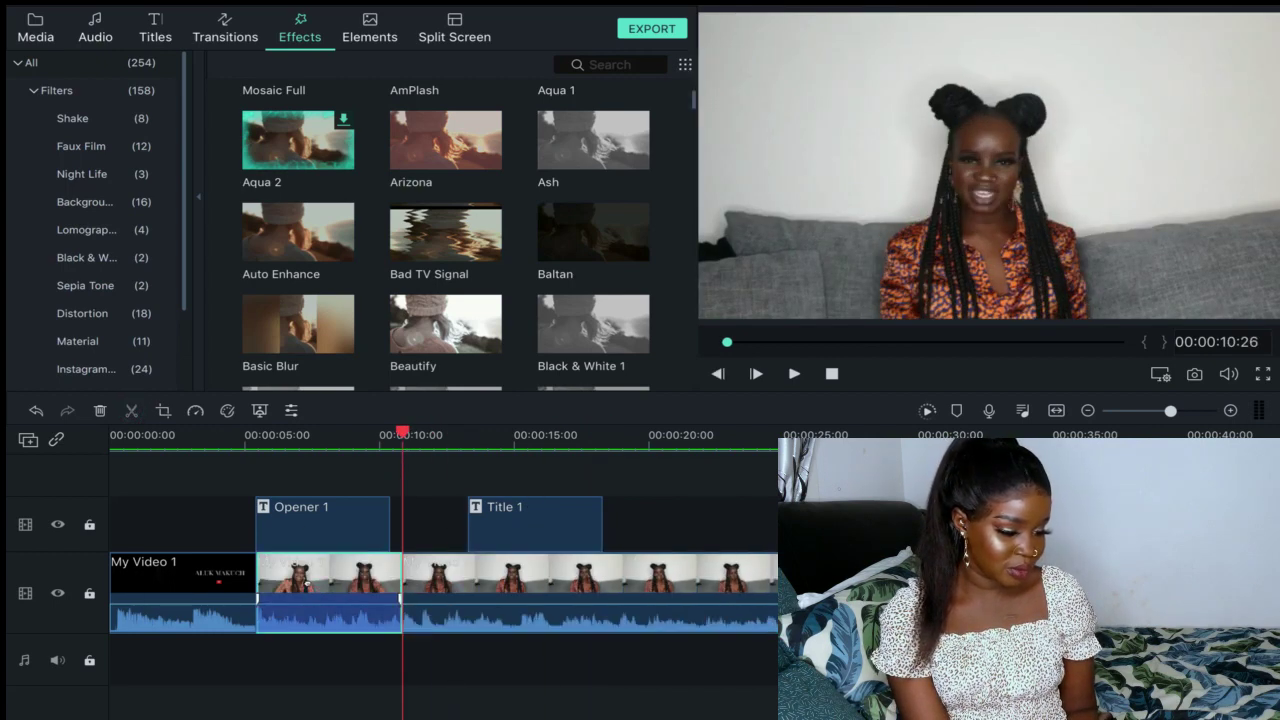
pyautogui.moveTo(311, 591); pyautogui.dragTo(186, 571)
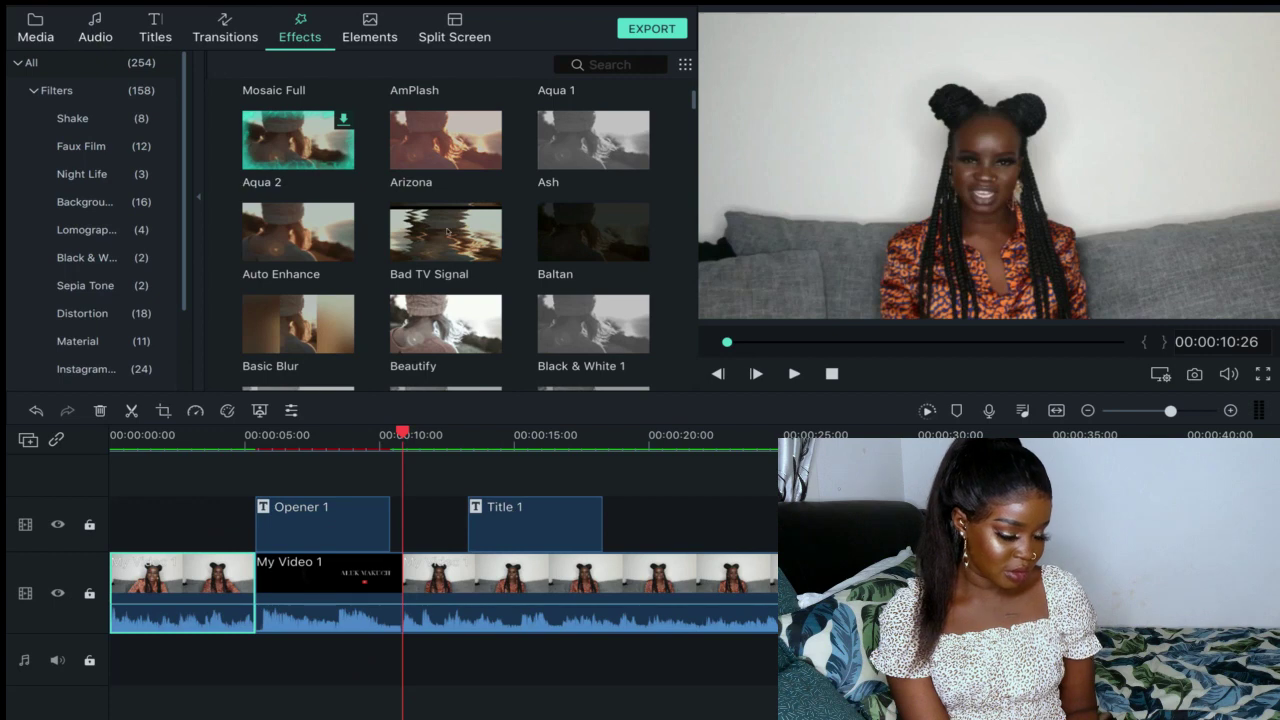
pyautogui.moveTo(447, 232); pyautogui.dragTo(153, 511)
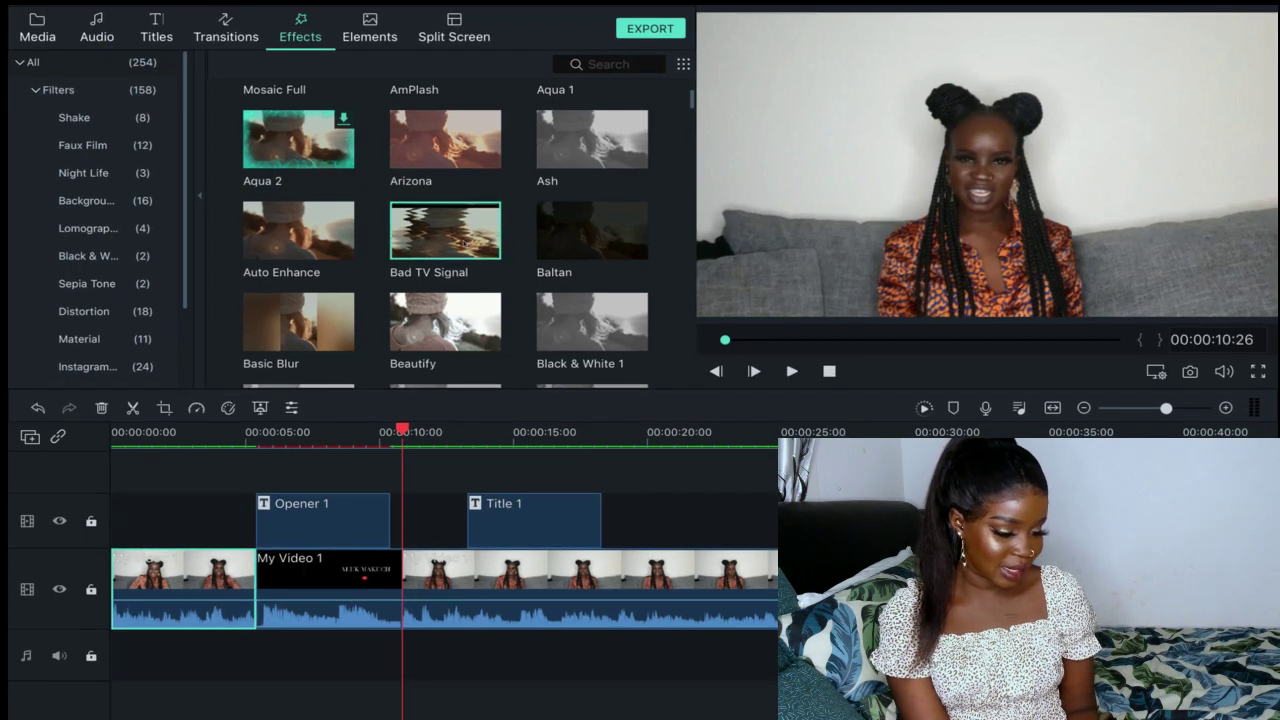
pyautogui.moveTo(160, 560); pyautogui.dragTo(136, 596)
pyautogui.click(113, 438)
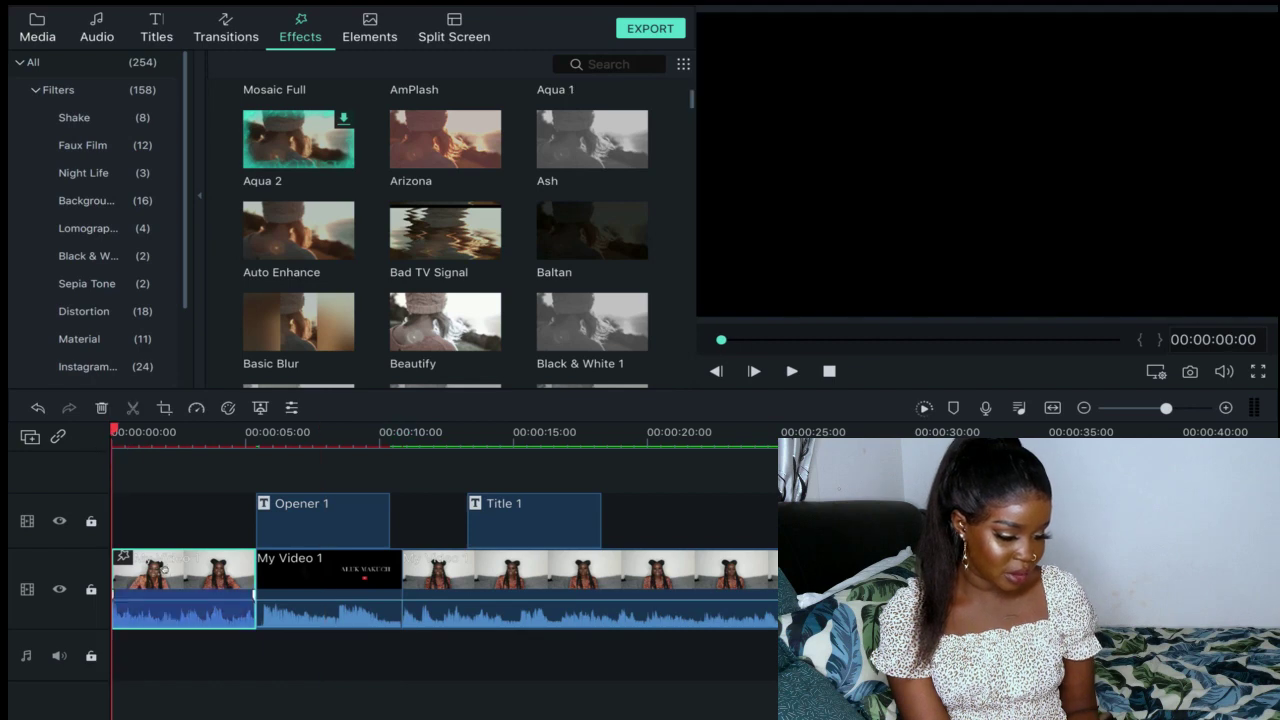
# Step: Speed the glitchy intro clip up to 2x and slide My Video 1 left to close the gap
pyautogui.click(197, 408)
pyautogui.moveTo(225, 466)
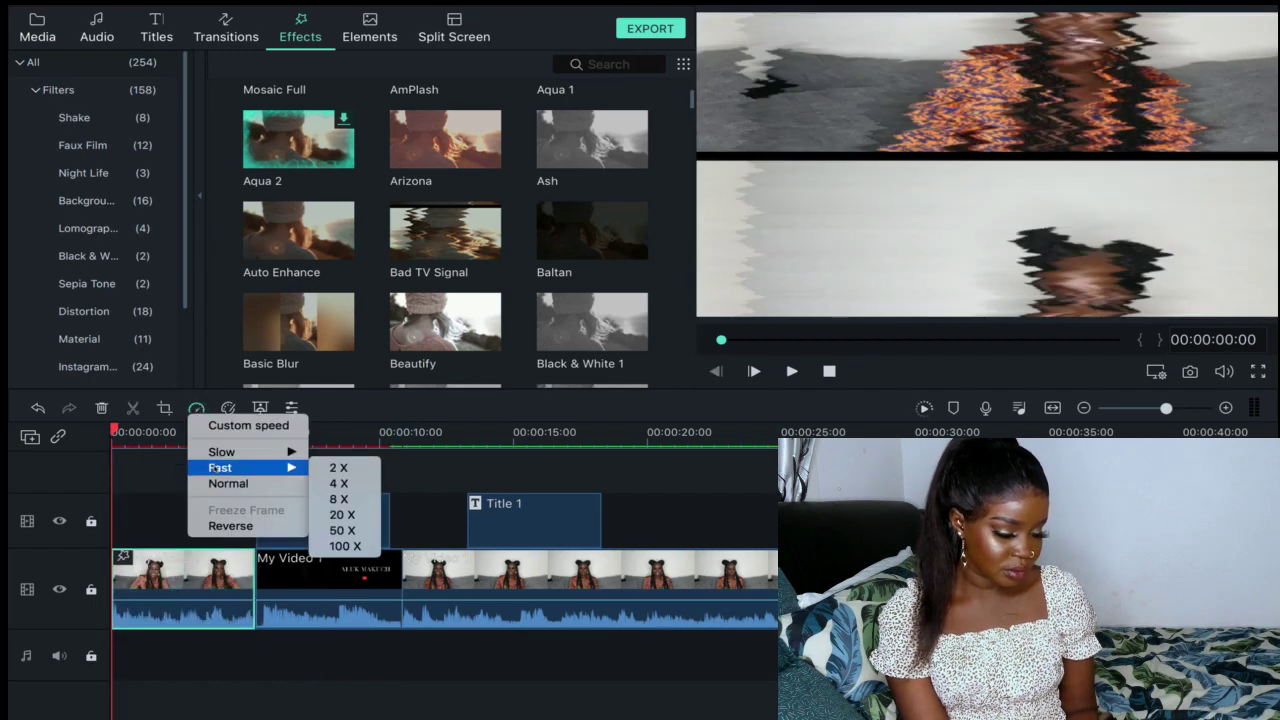
pyautogui.click(340, 467)
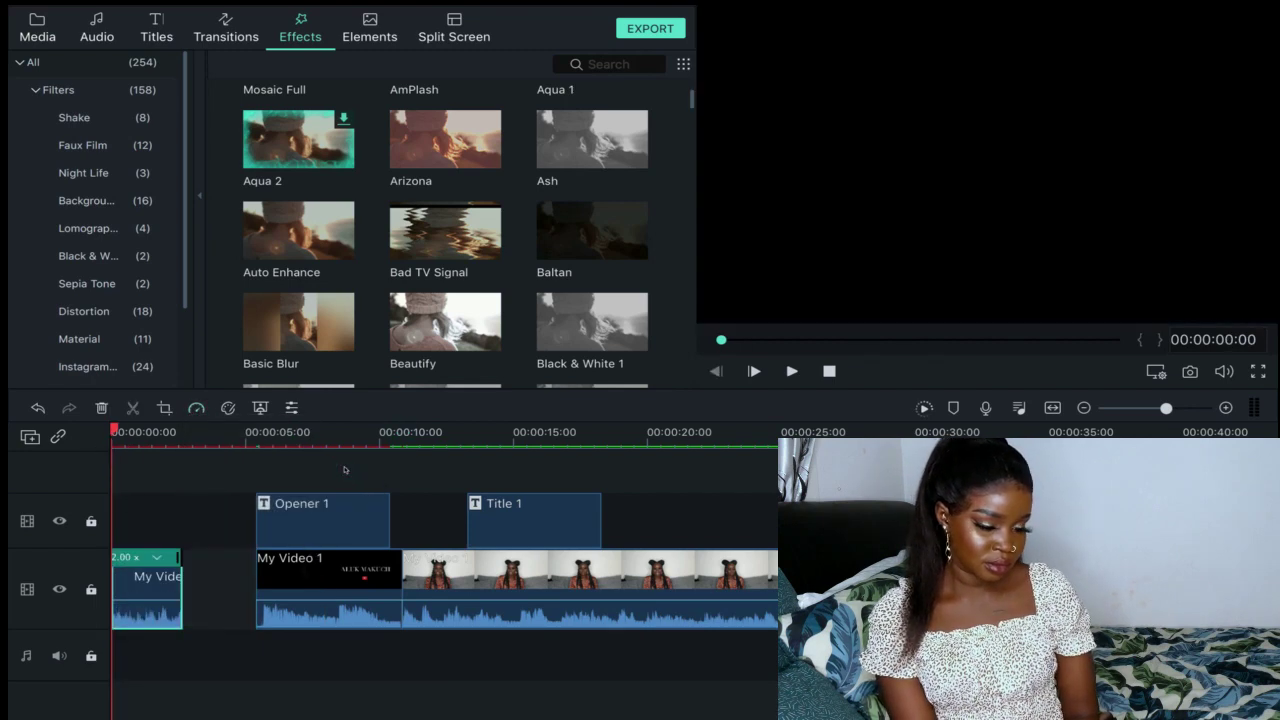
pyautogui.moveTo(292, 555); pyautogui.dragTo(224, 553)
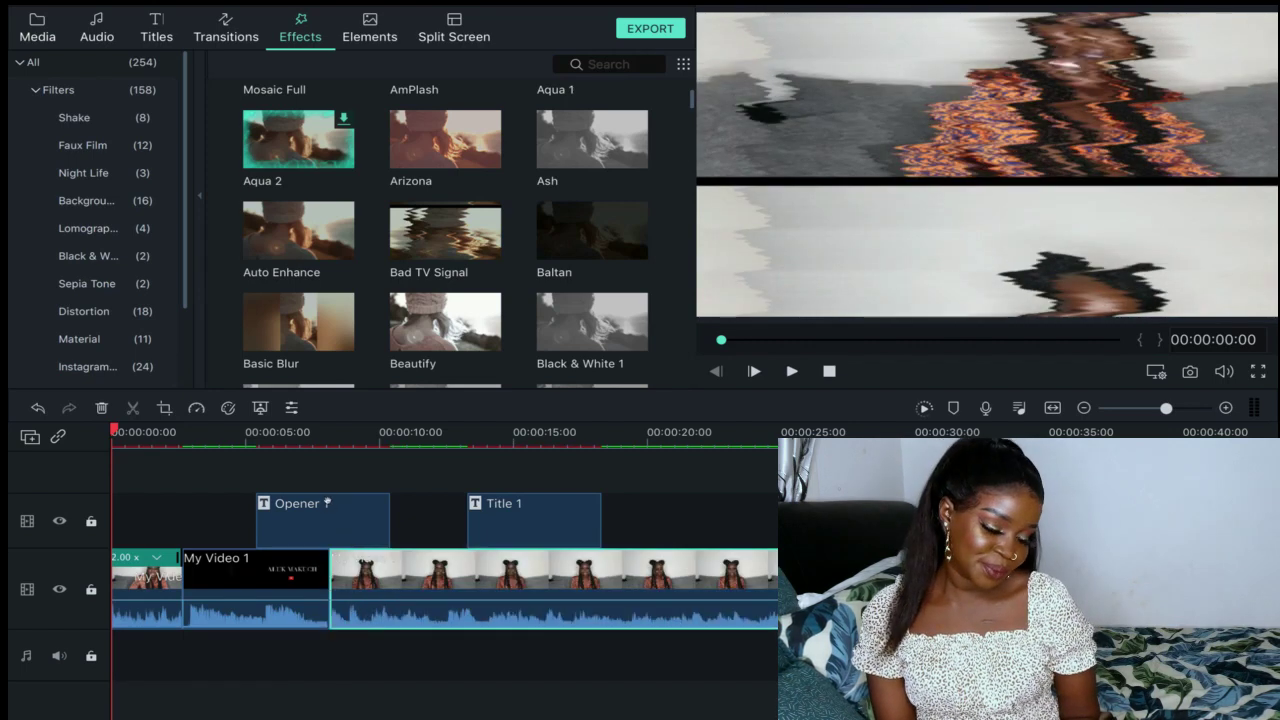
# Step: Move the Opener and Title 1 titles later on the title track and play back to check
pyautogui.moveTo(326, 503); pyautogui.dragTo(400, 503)
pyautogui.click(544, 509)
pyautogui.moveTo(544, 509); pyautogui.dragTo(660, 509)
pyautogui.press('space')
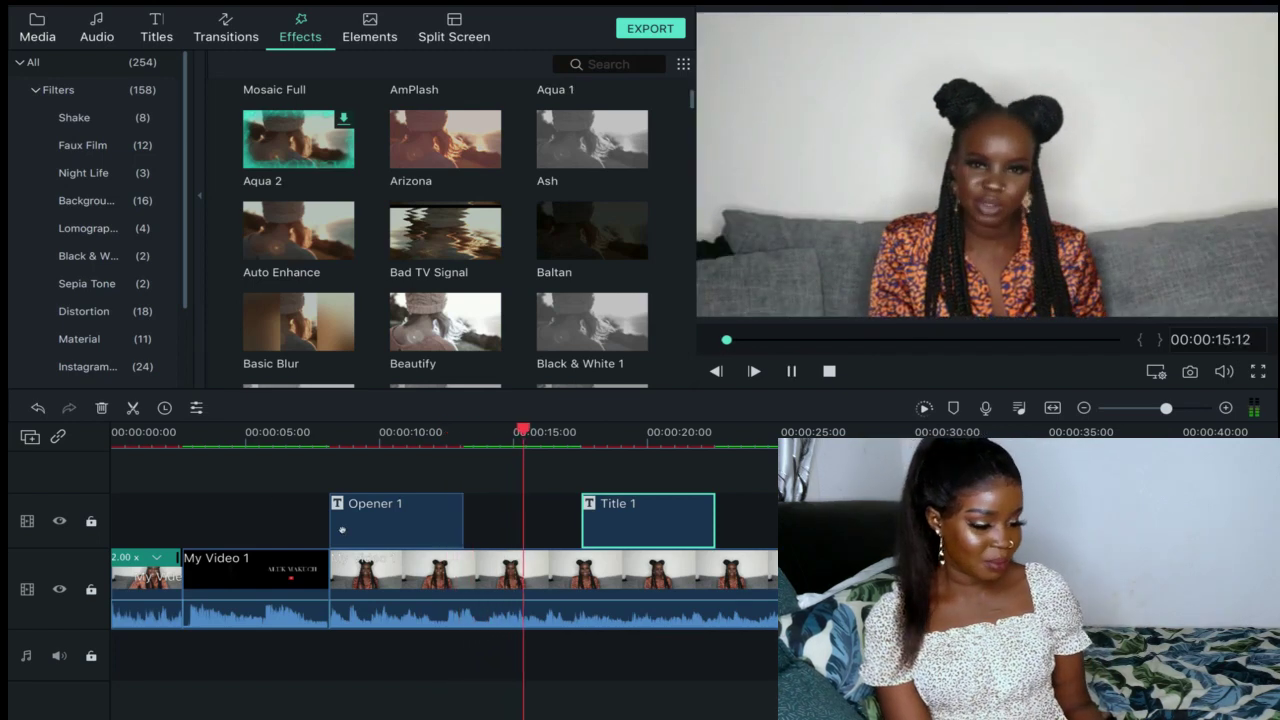
# Step: Pull Title 1 back slightly earlier on the timeline
pyautogui.moveTo(598, 512); pyautogui.dragTo(560, 512)
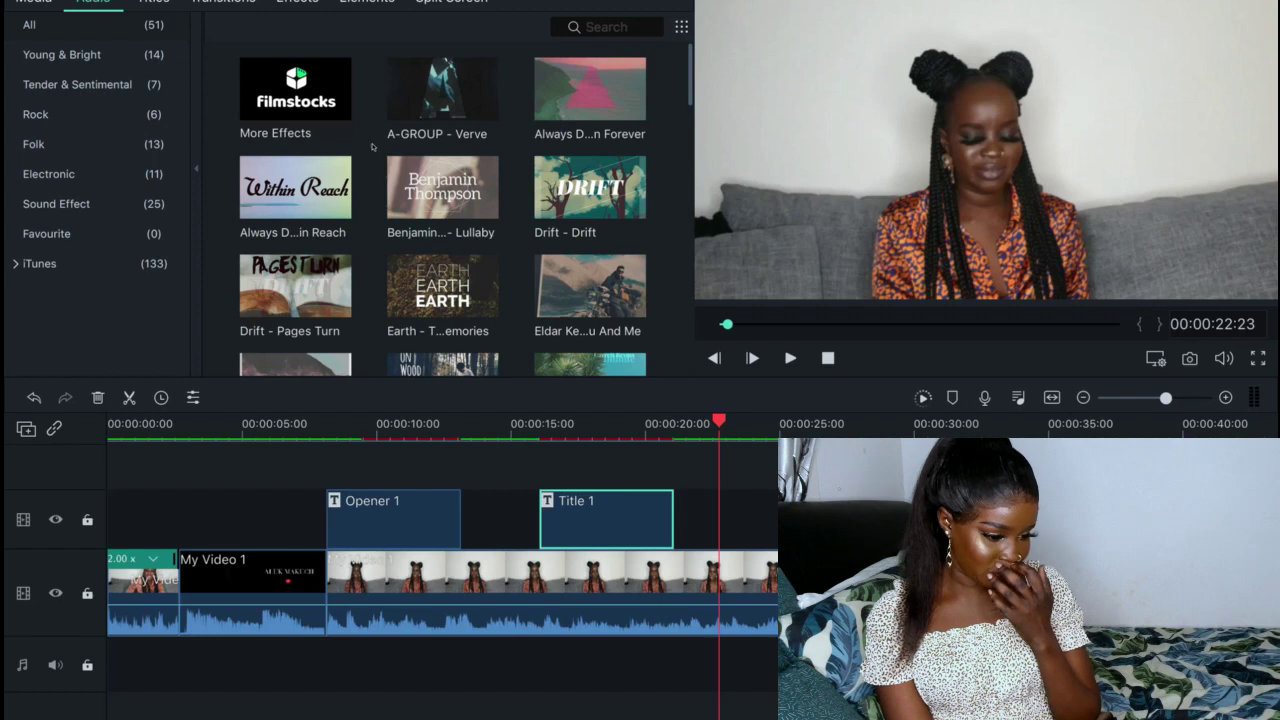
pyautogui.scroll(-5, 372, 147)
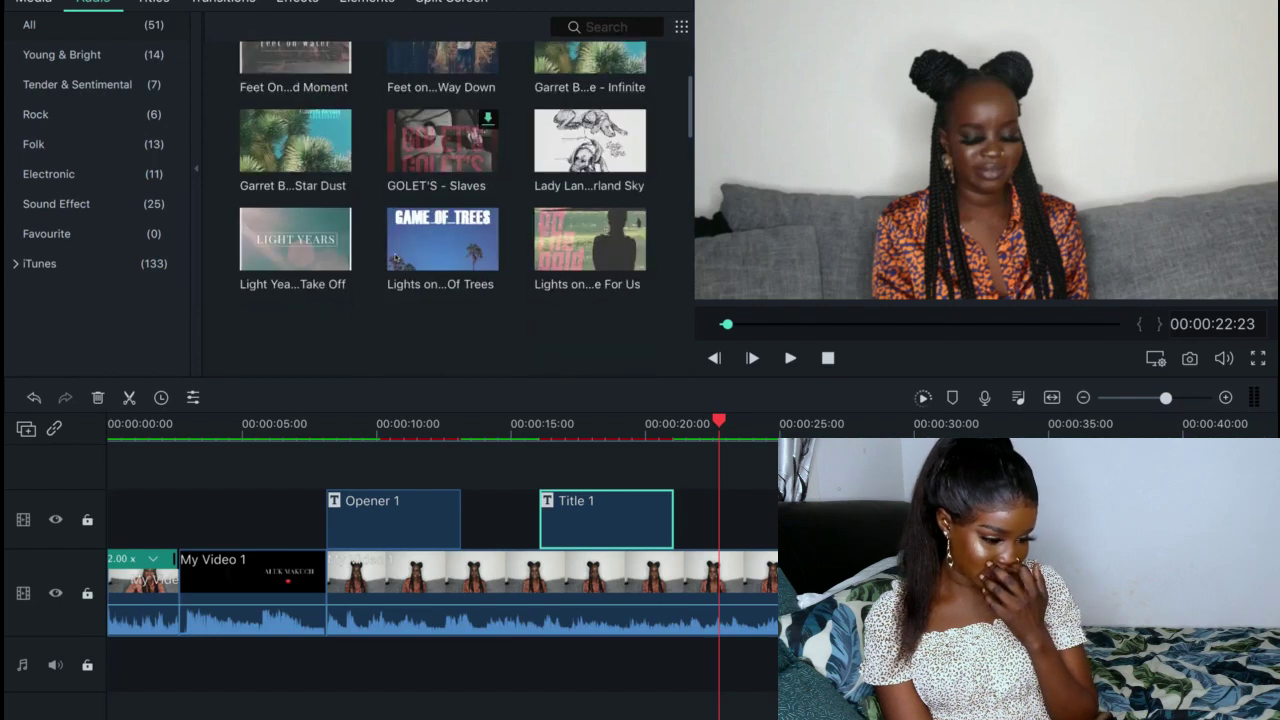
pyautogui.scroll(3, 396, 258)
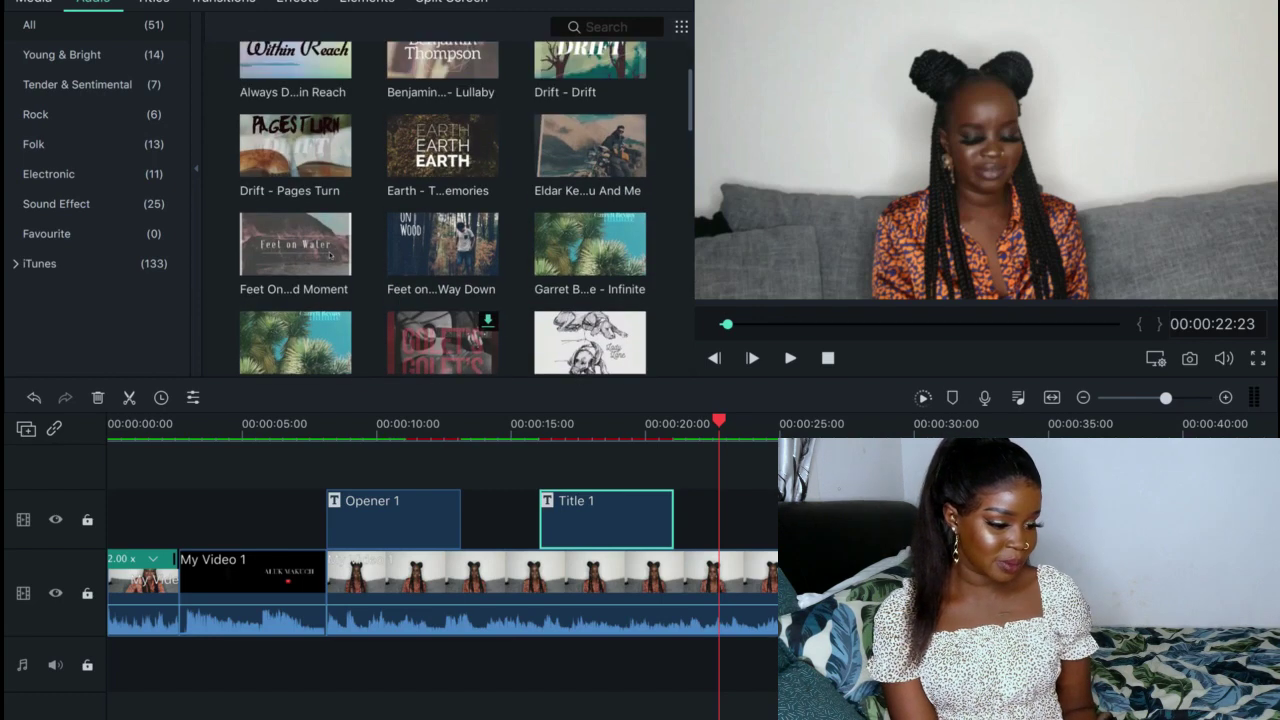
pyautogui.scroll(2, 438, 150)
# Step: Drop the Lullaby music onto the audio track at 00:00 and preview from the start
pyautogui.click(442, 187)
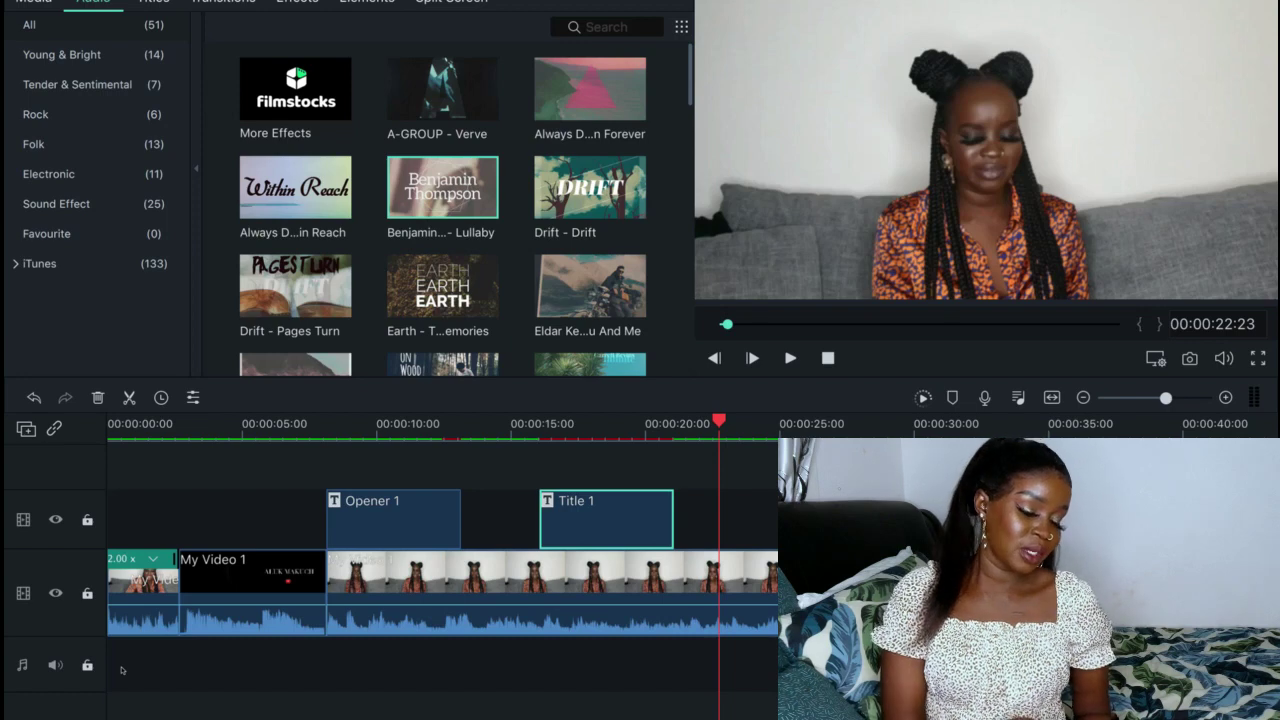
pyautogui.moveTo(121, 670); pyautogui.dragTo(113, 665)
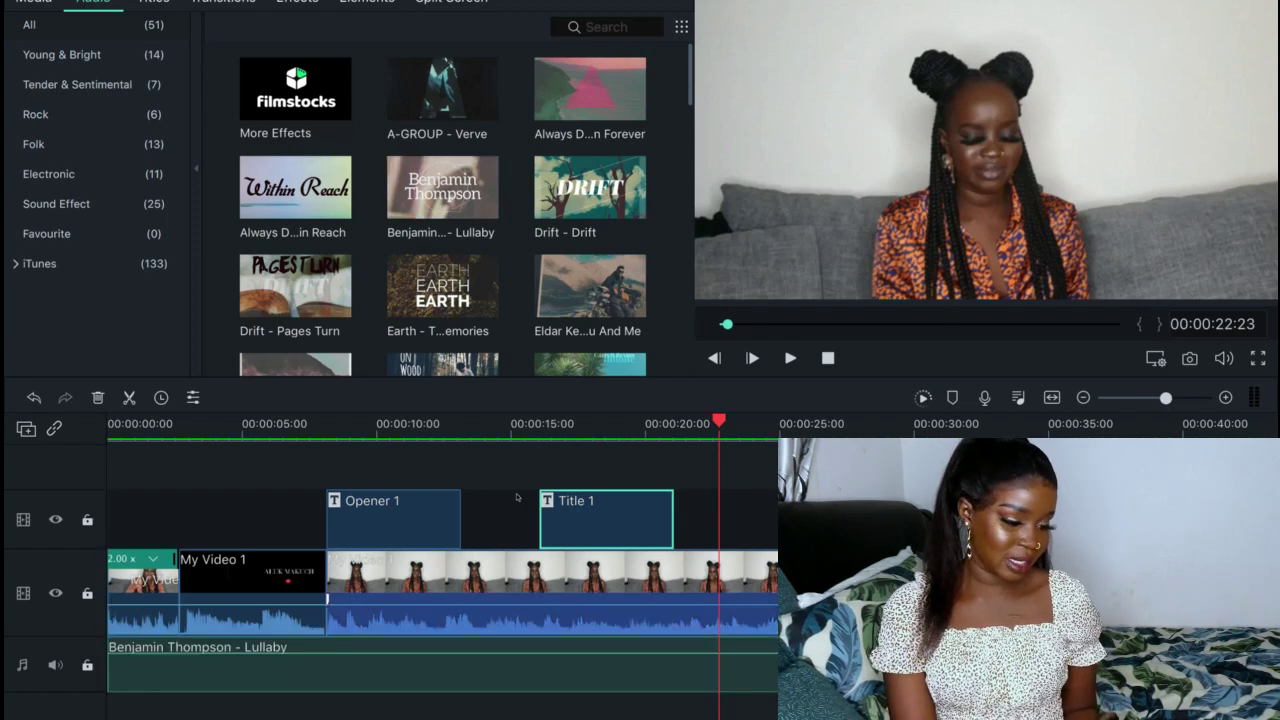
pyautogui.moveTo(711, 417); pyautogui.dragTo(85, 461)
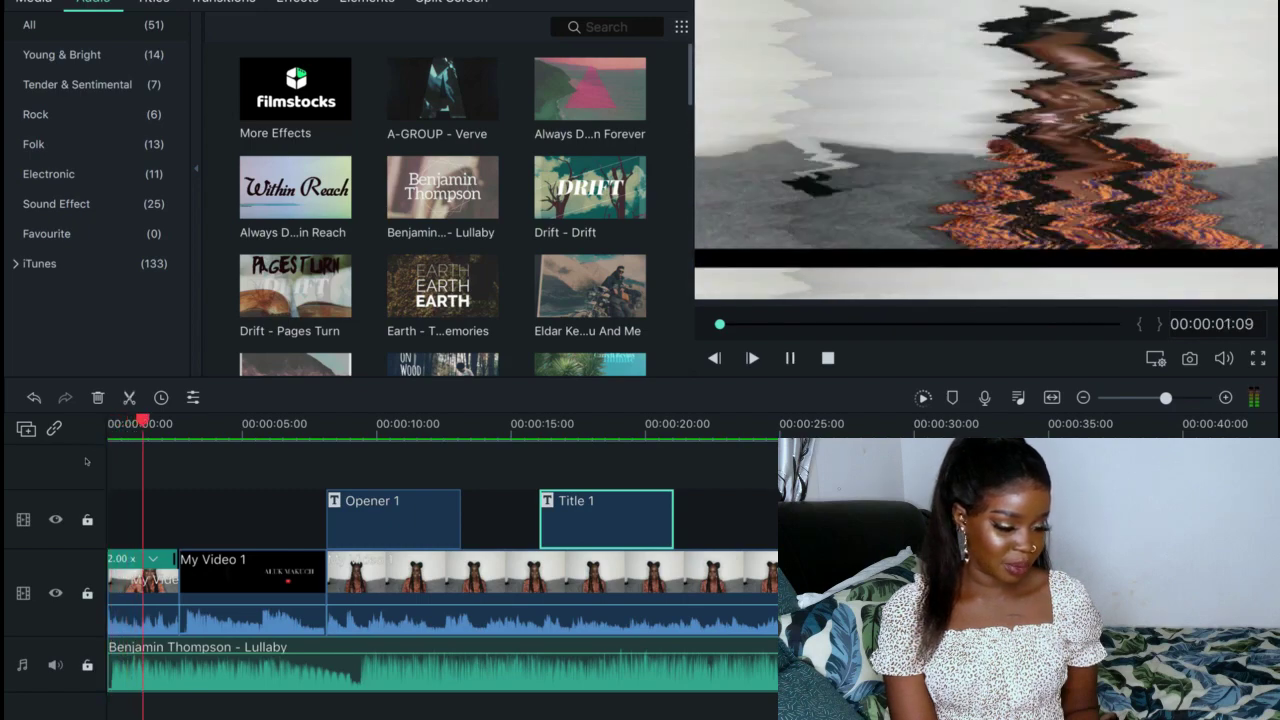
pyautogui.press('space')
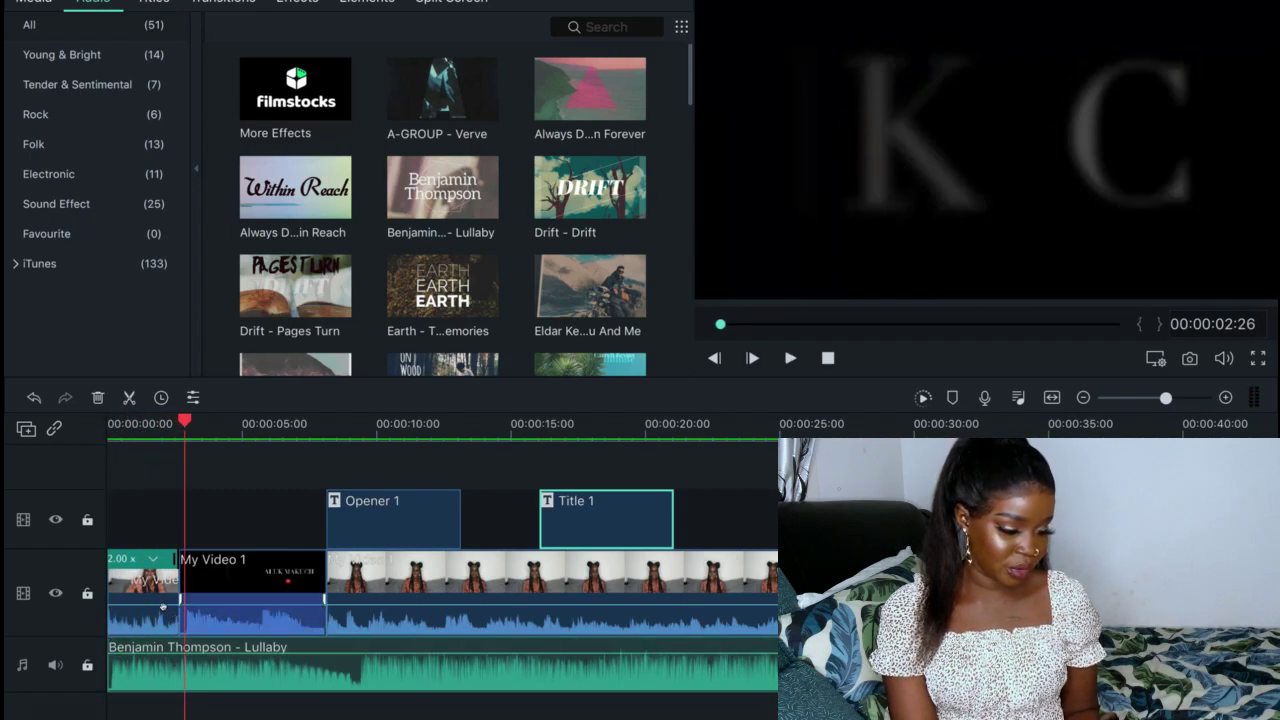
pyautogui.click(137, 601)
# Step: Select the Lullaby music clip on the timeline
pyautogui.click(142, 645)
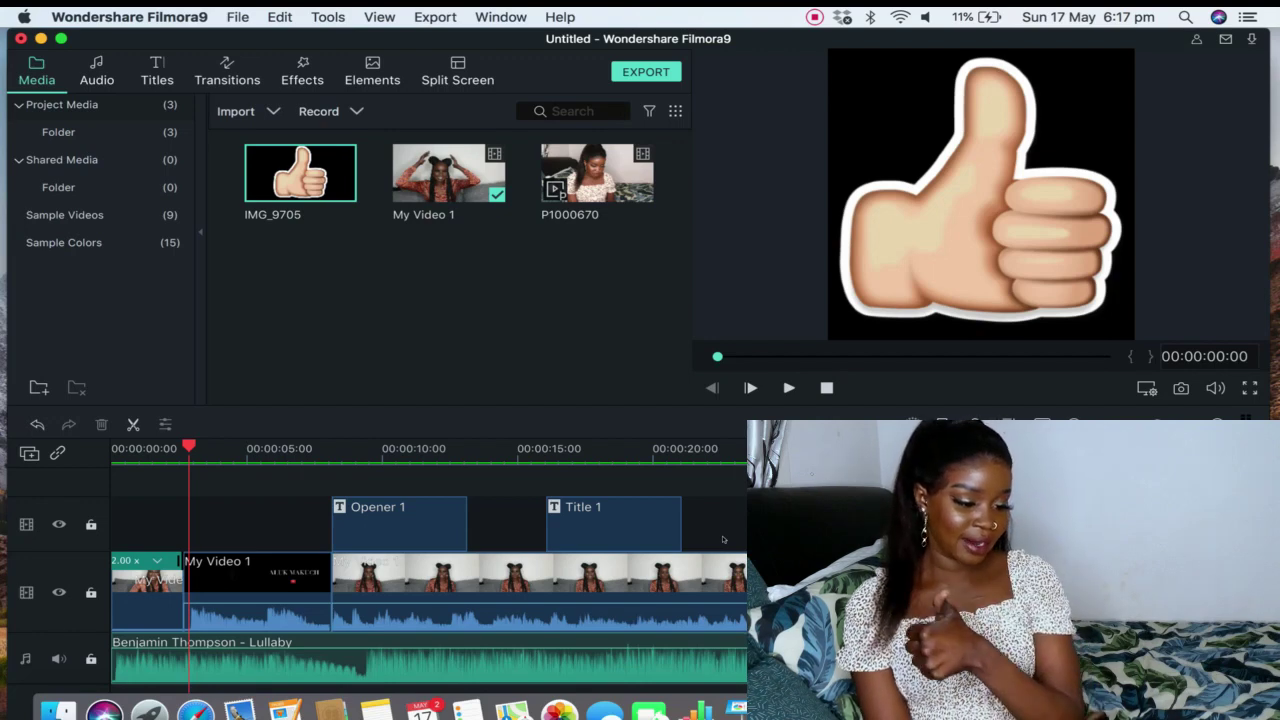
# Step: Place IMG_9705 on the title track at about 22 seconds
pyautogui.hscroll(5, 723, 540)
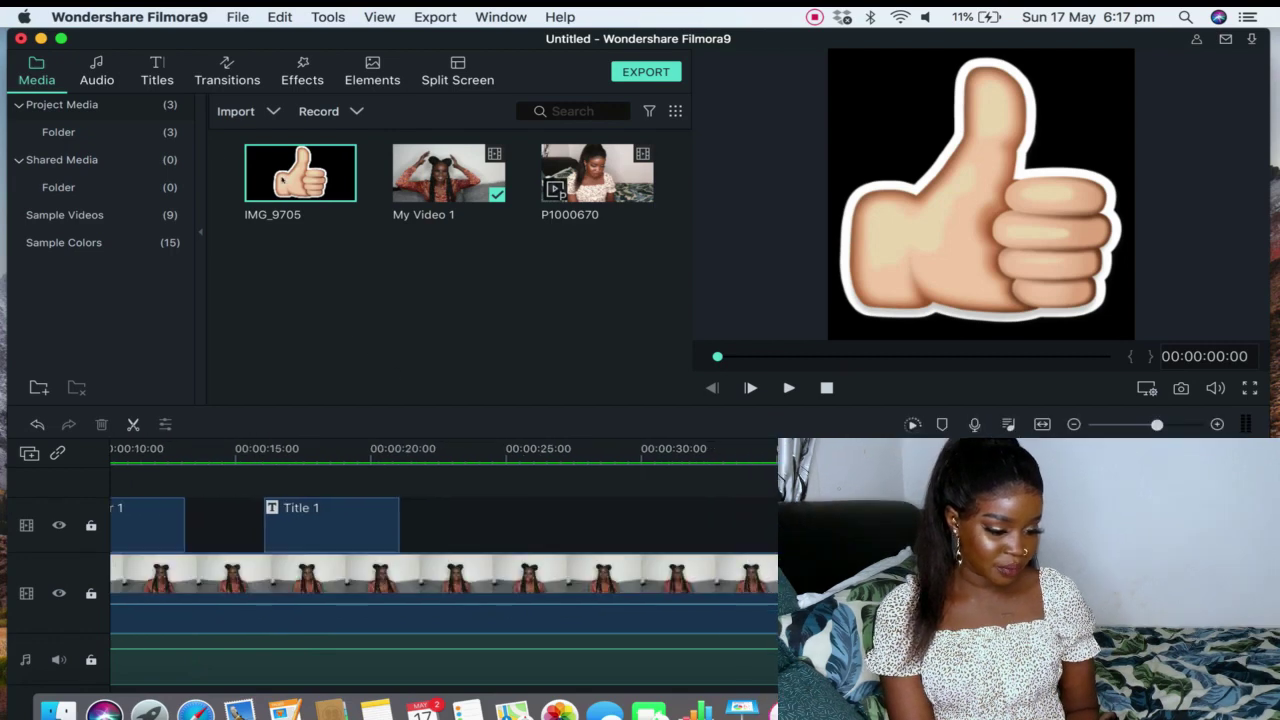
pyautogui.moveTo(314, 235); pyautogui.dragTo(432, 540)
pyautogui.doubleClick(470, 525)
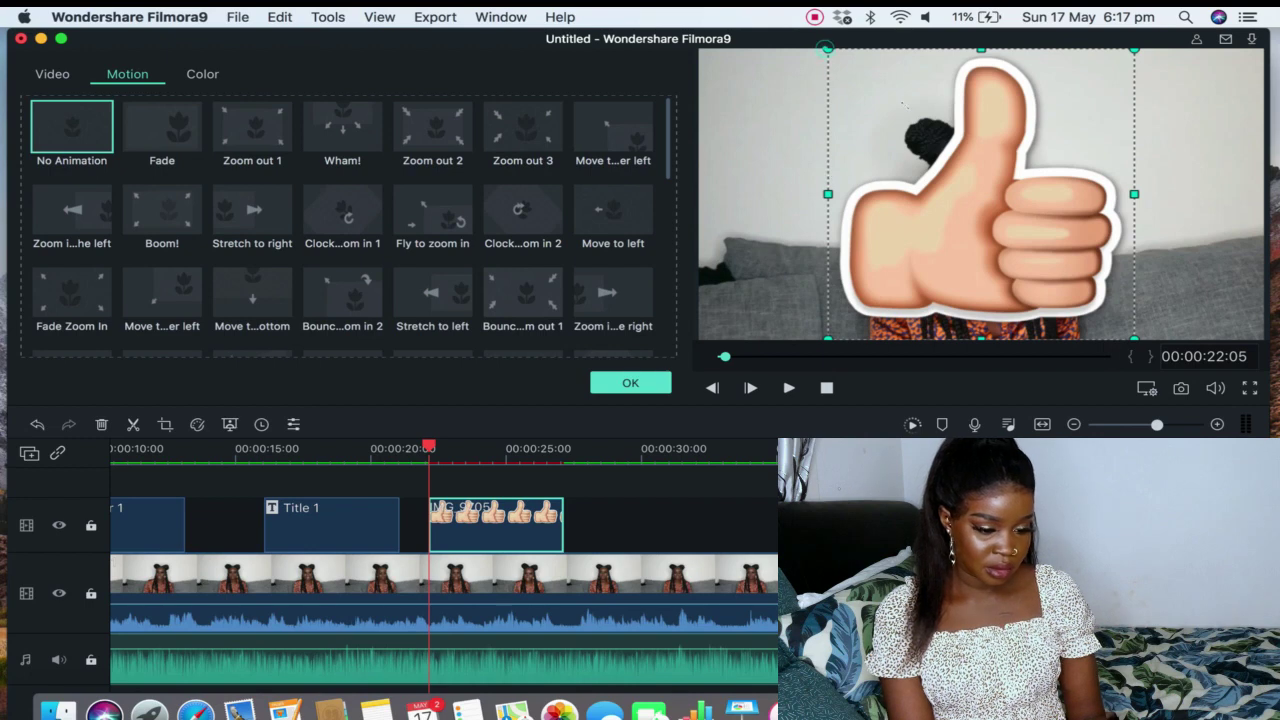
# Step: Shrink the thumbs-up, tilt it about 30 degrees, move it upper right, and apply Boom! motion
pyautogui.moveTo(827, 48); pyautogui.dragTo(988, 202)
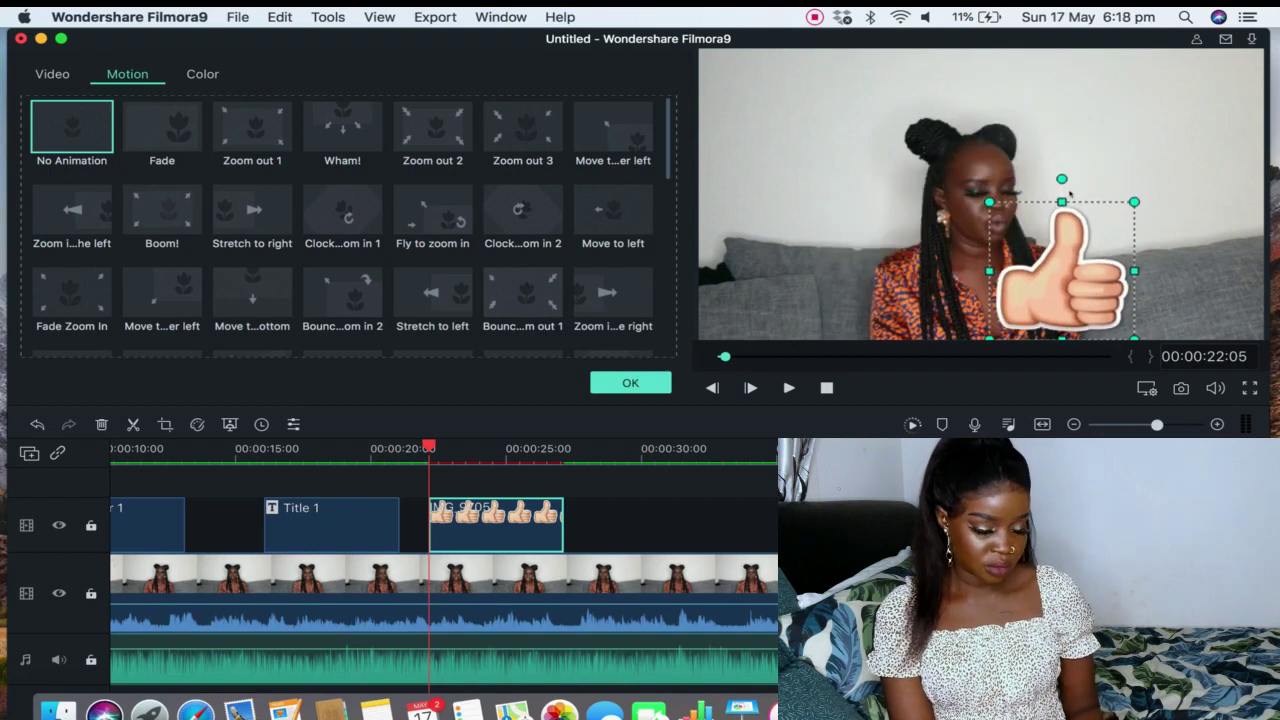
pyautogui.moveTo(1061, 178); pyautogui.dragTo(1008, 191)
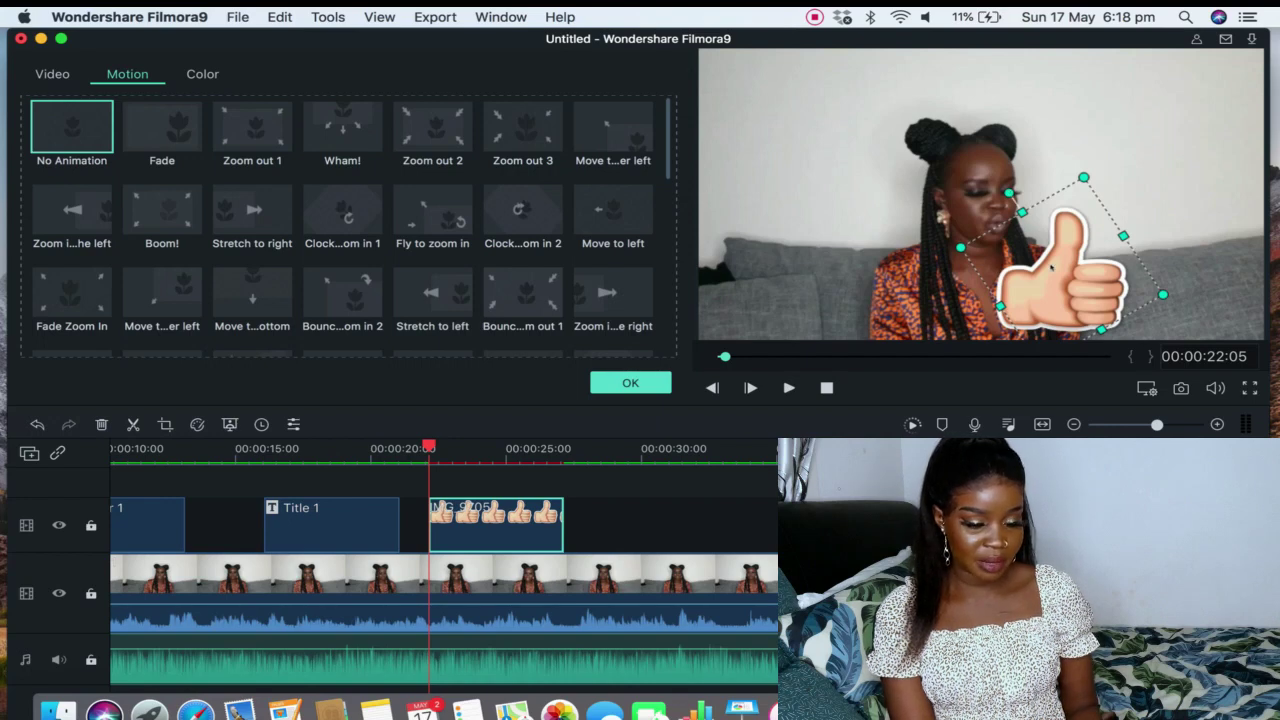
pyautogui.moveTo(1044, 272); pyautogui.dragTo(1127, 196)
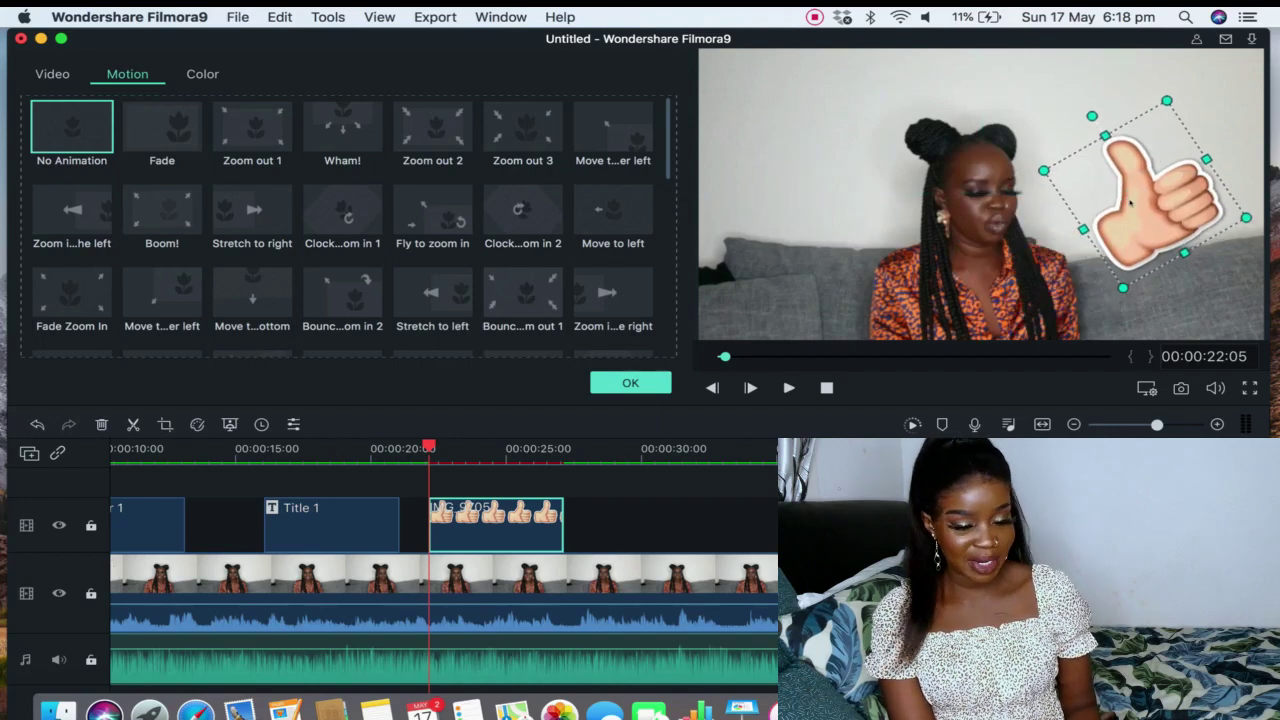
pyautogui.click(155, 221)
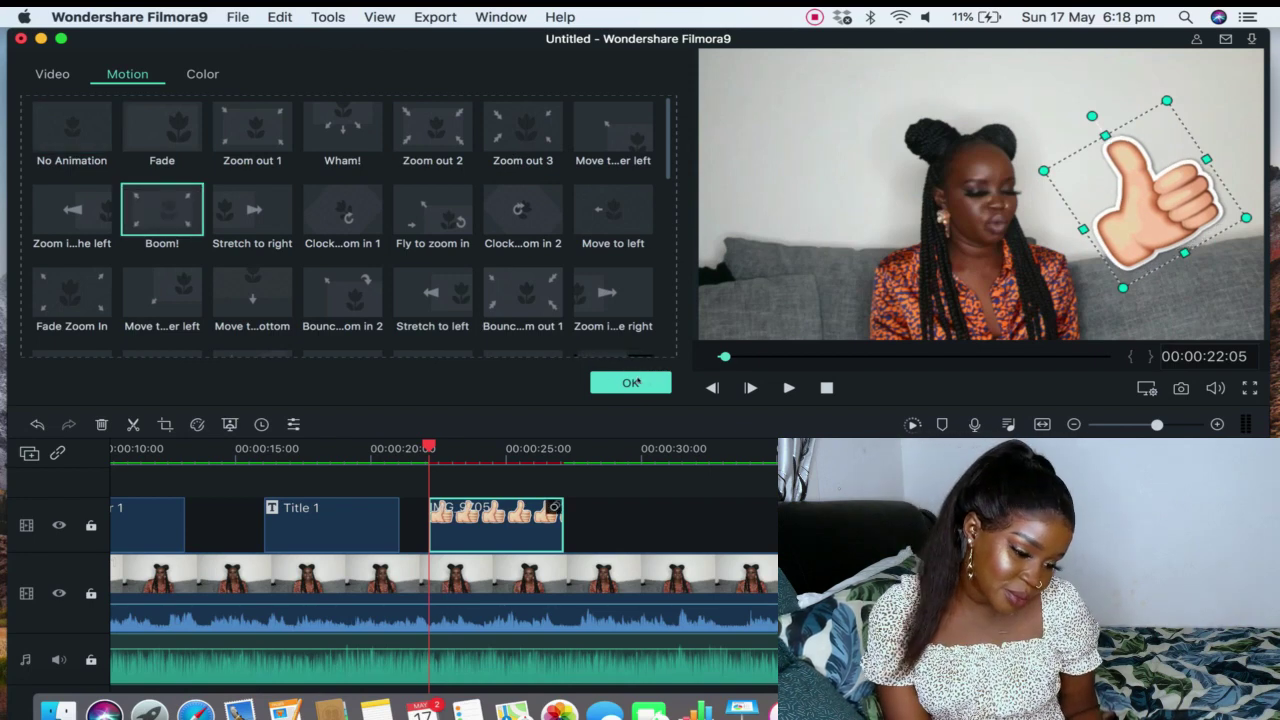
pyautogui.click(631, 383)
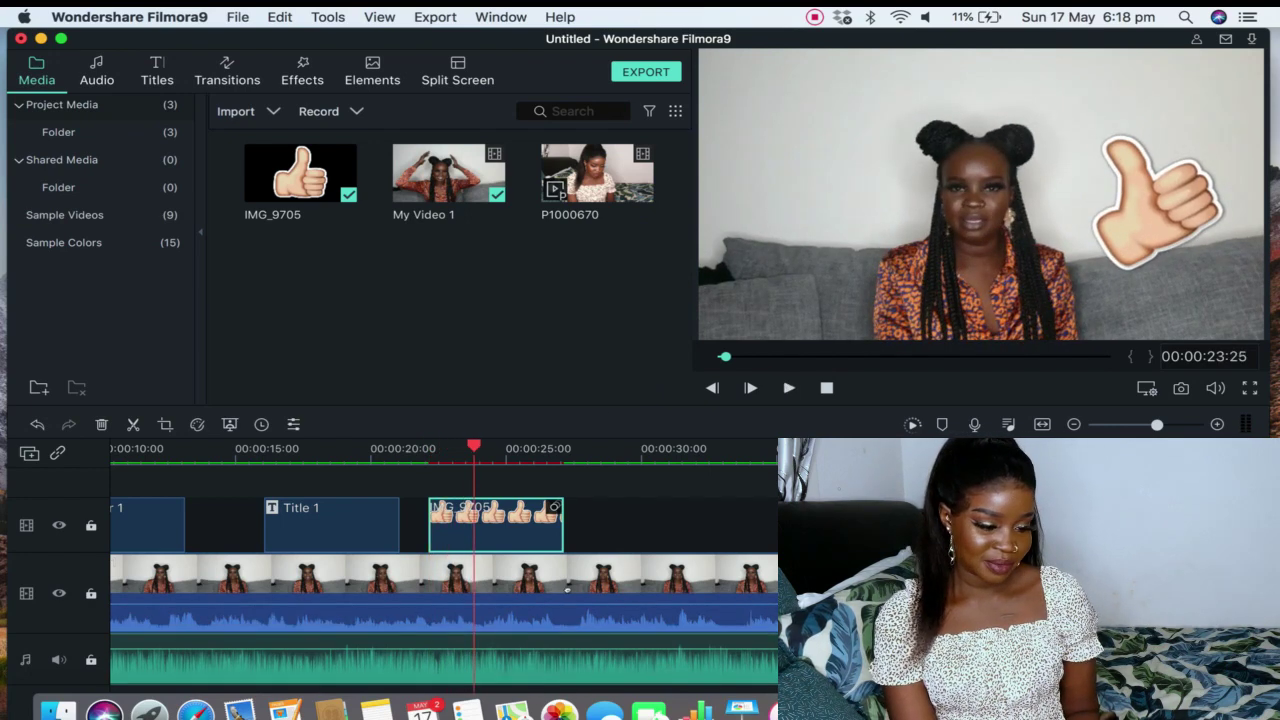
# Step: Play back the sticker section, then save the project as Untitled with Save As
pyautogui.press('space')
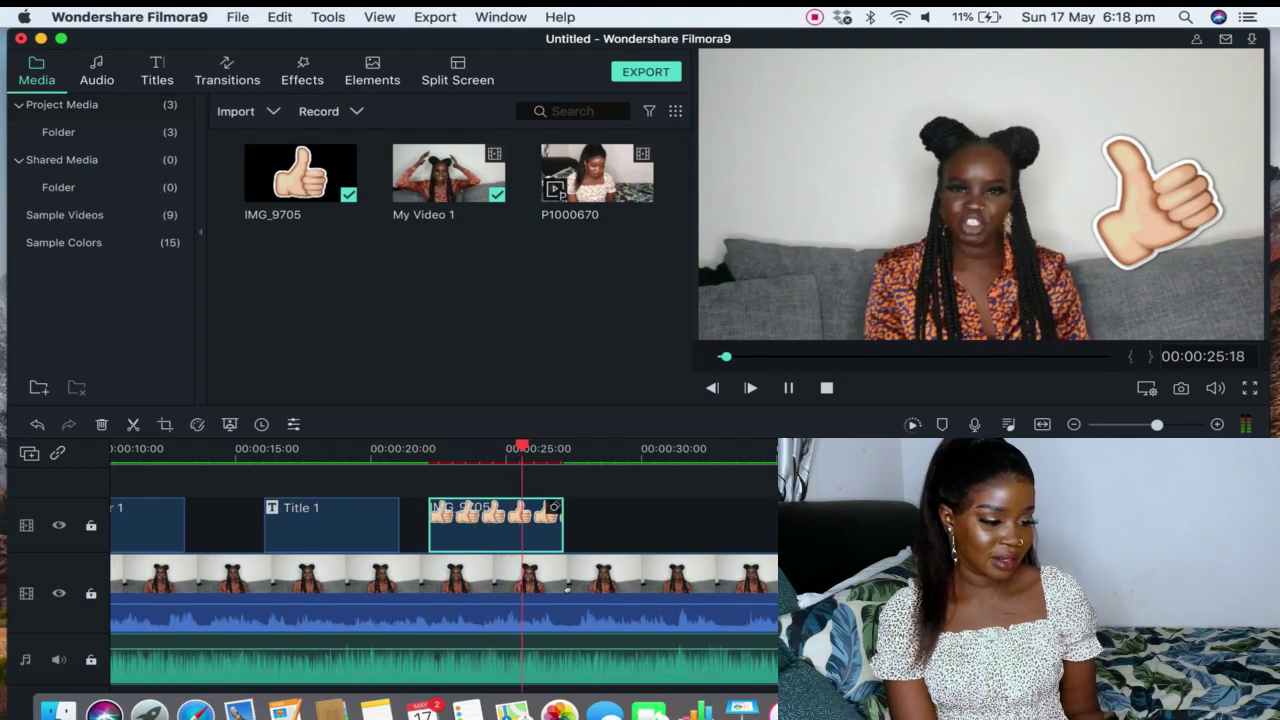
pyautogui.press('space')
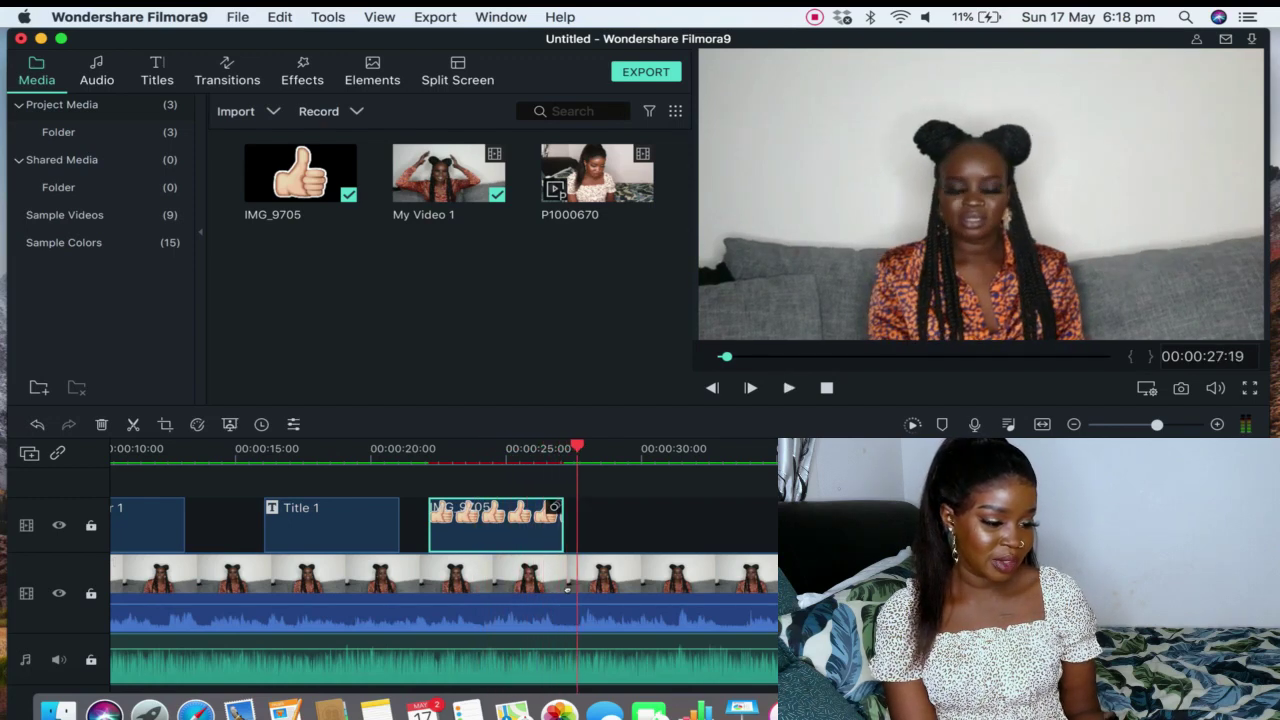
pyautogui.click(237, 17)
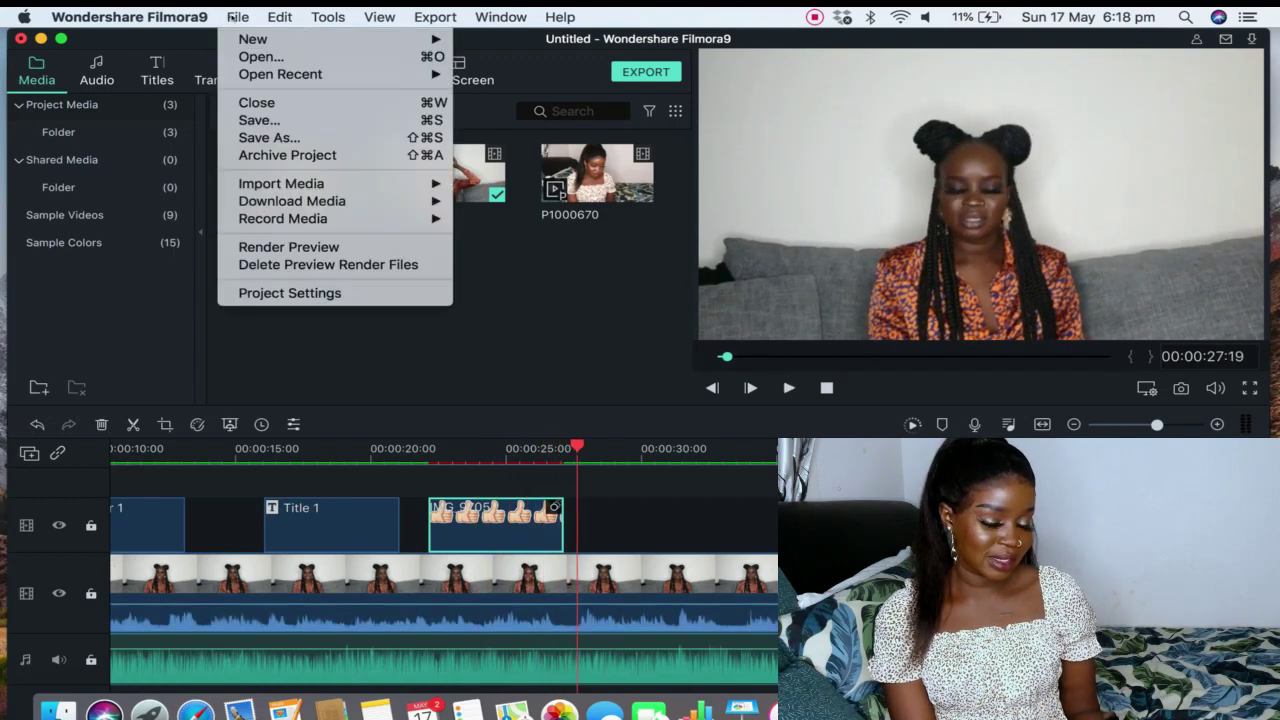
pyautogui.click(269, 137)
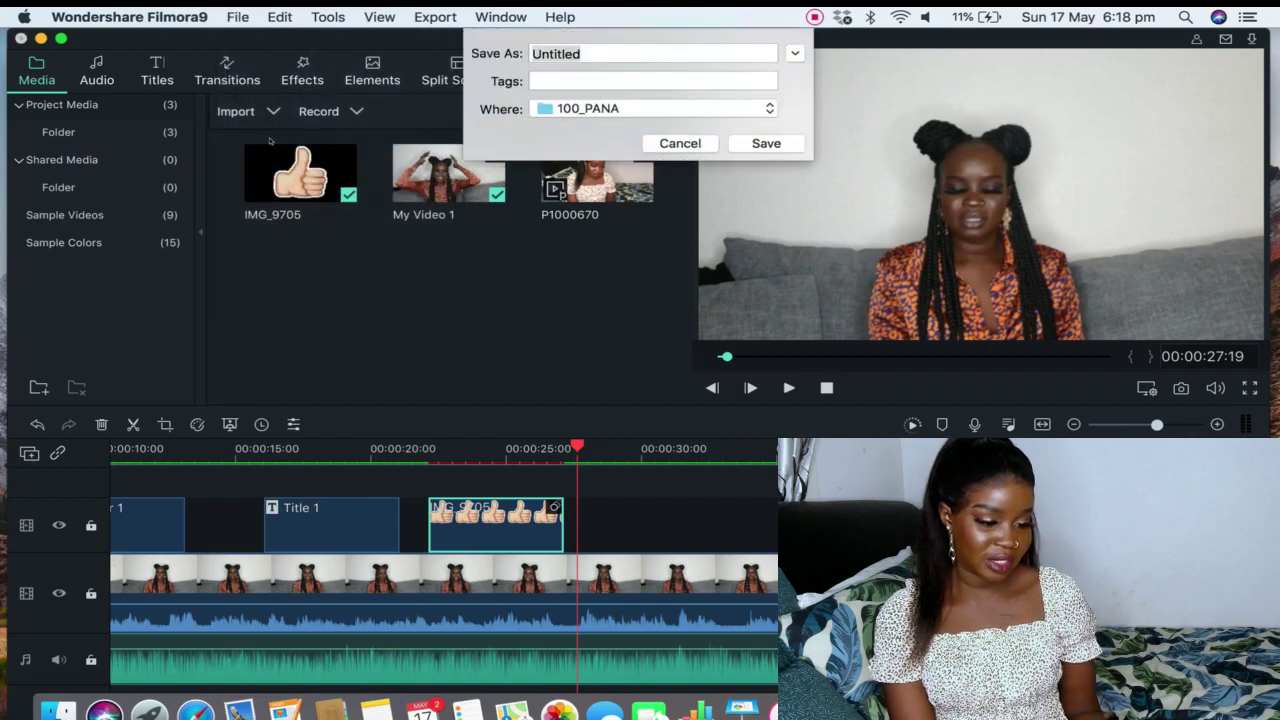
pyautogui.press('Return')
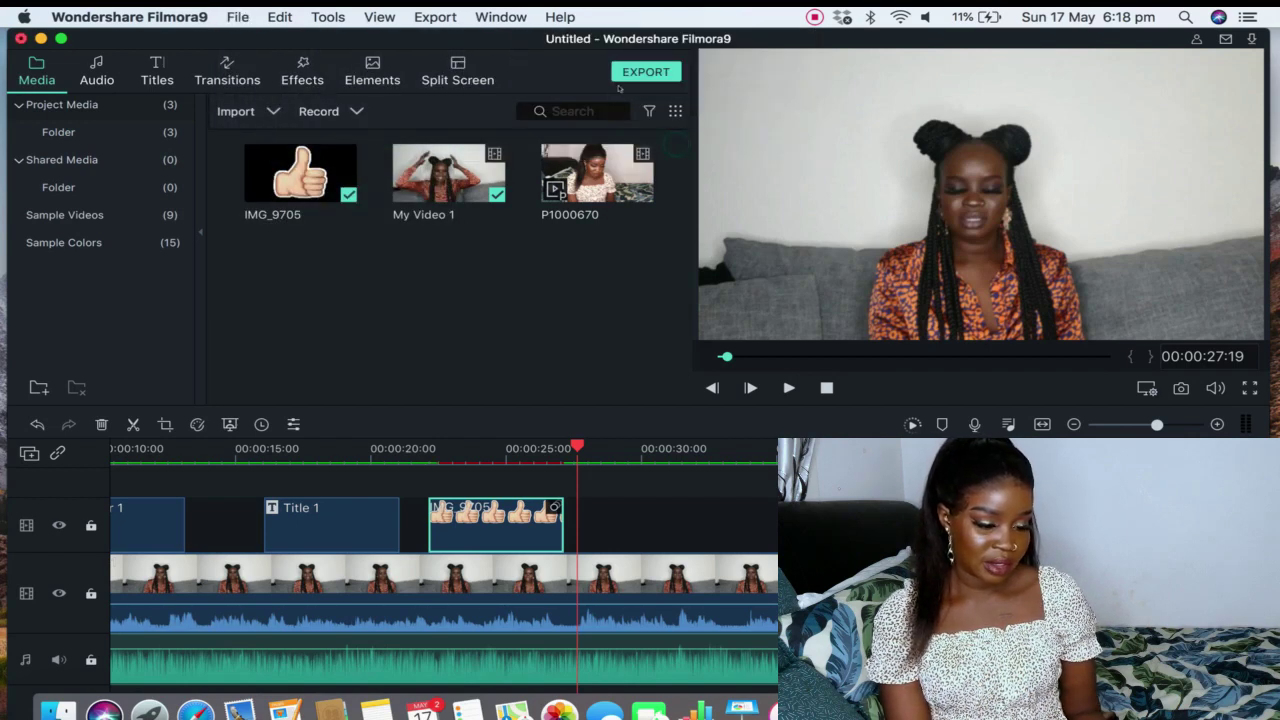